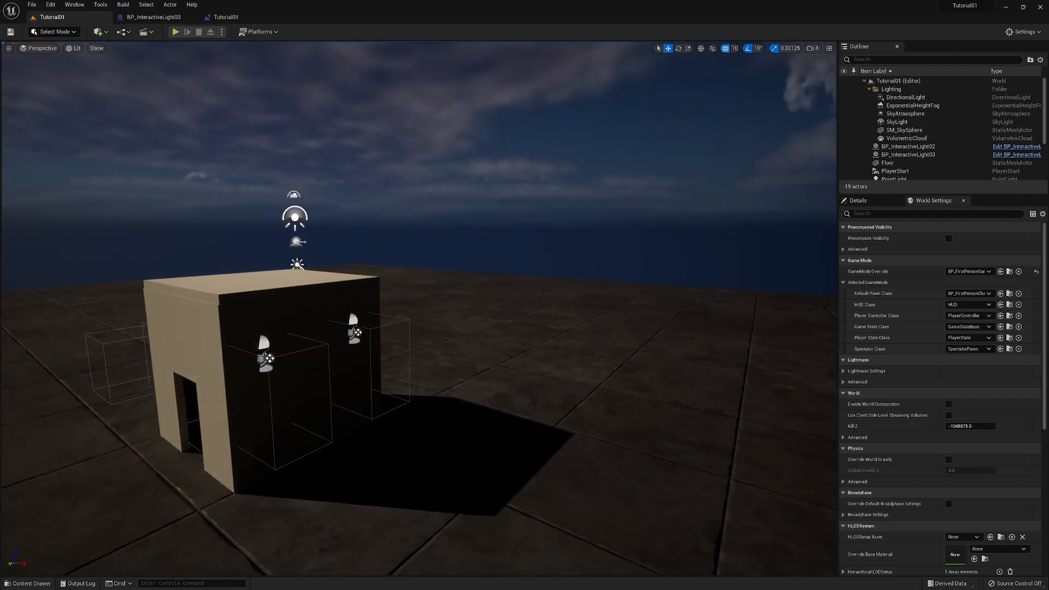
Play the level, walk up to a light on the building's dark wall and toggle it repeatedly
key(q)
key(d)
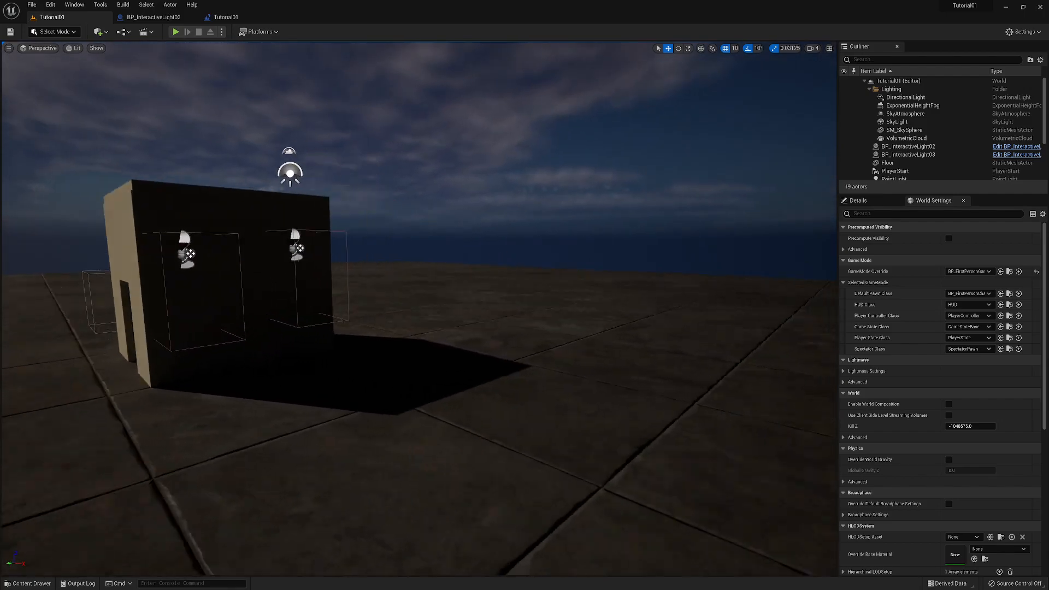
key(w)
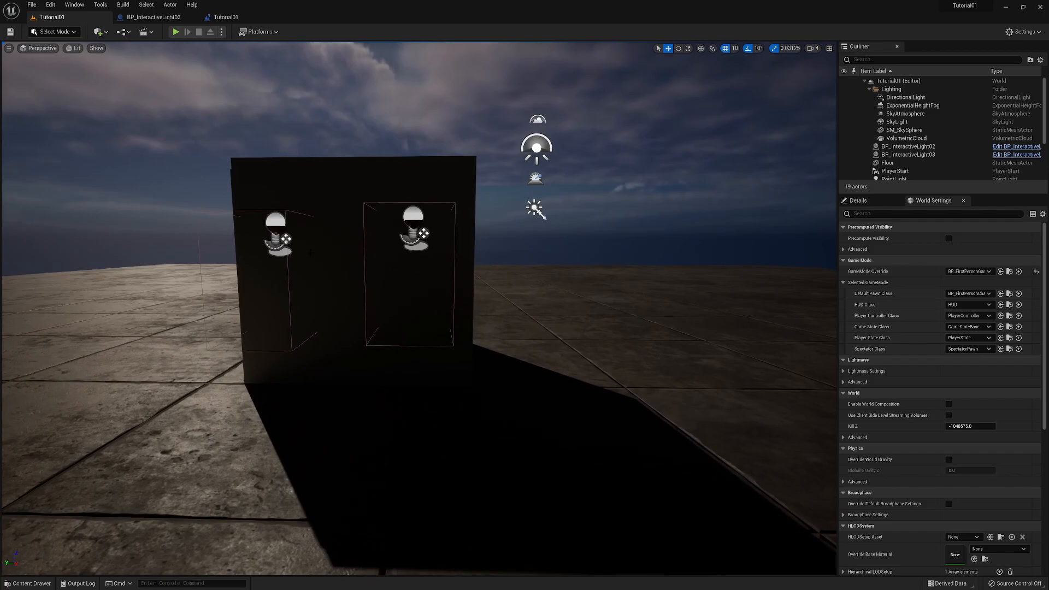
click(176, 32)
key(w)
key(d)
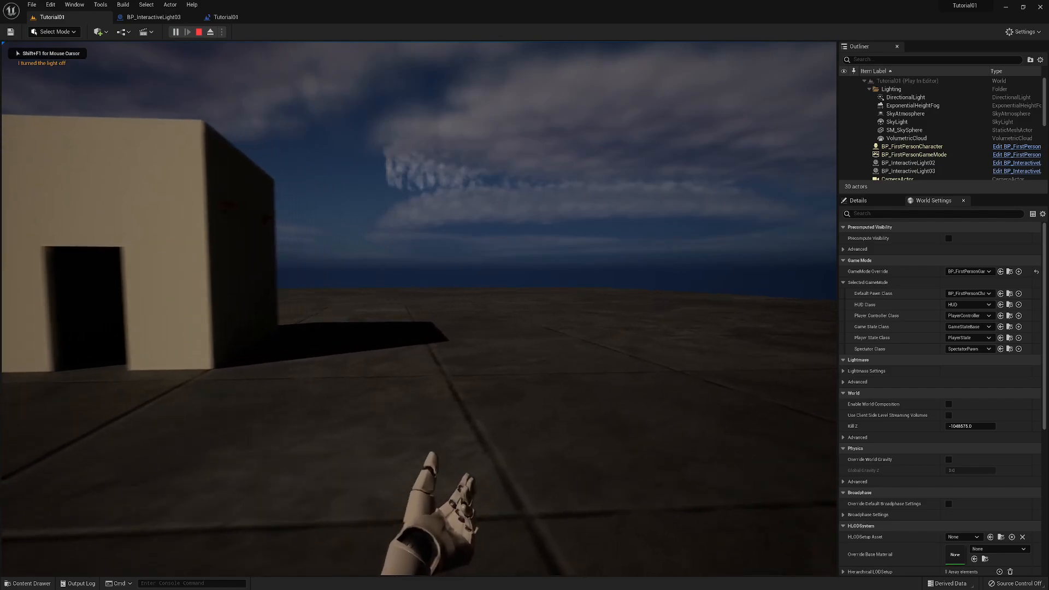
key(w)
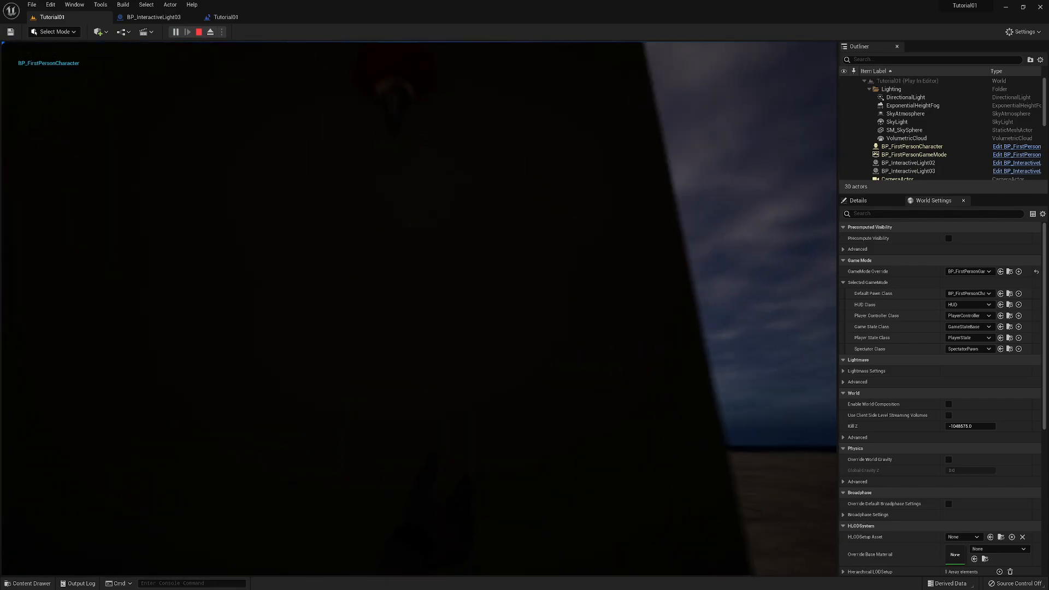
key(e)
key(e)
key(e)
key(e)
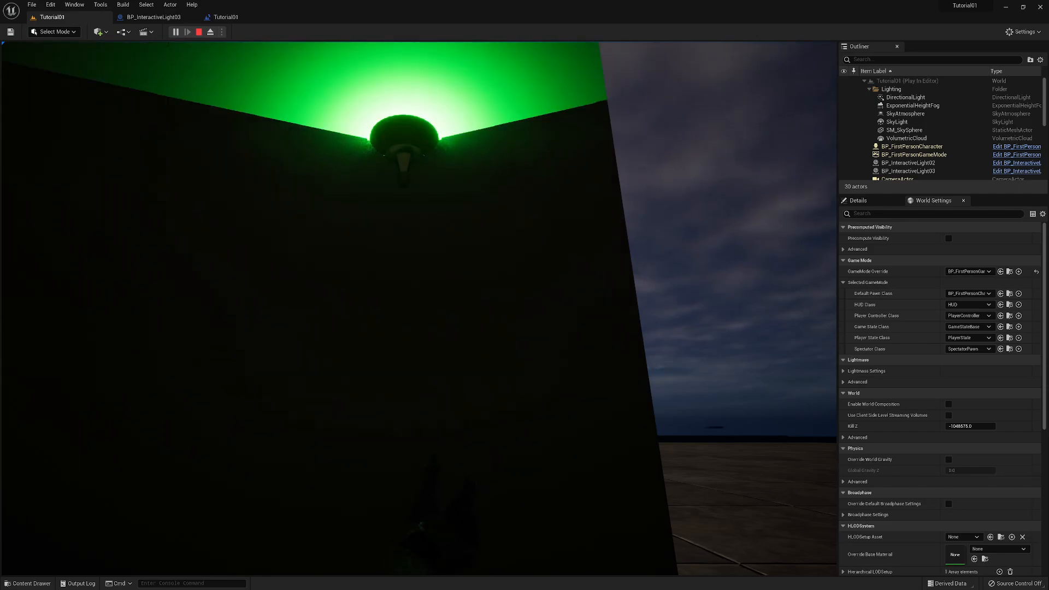
key(e)
key(e)
Walk out of and back into the wall light's trigger volume to test it, and end the play session
key(s)
key(s)
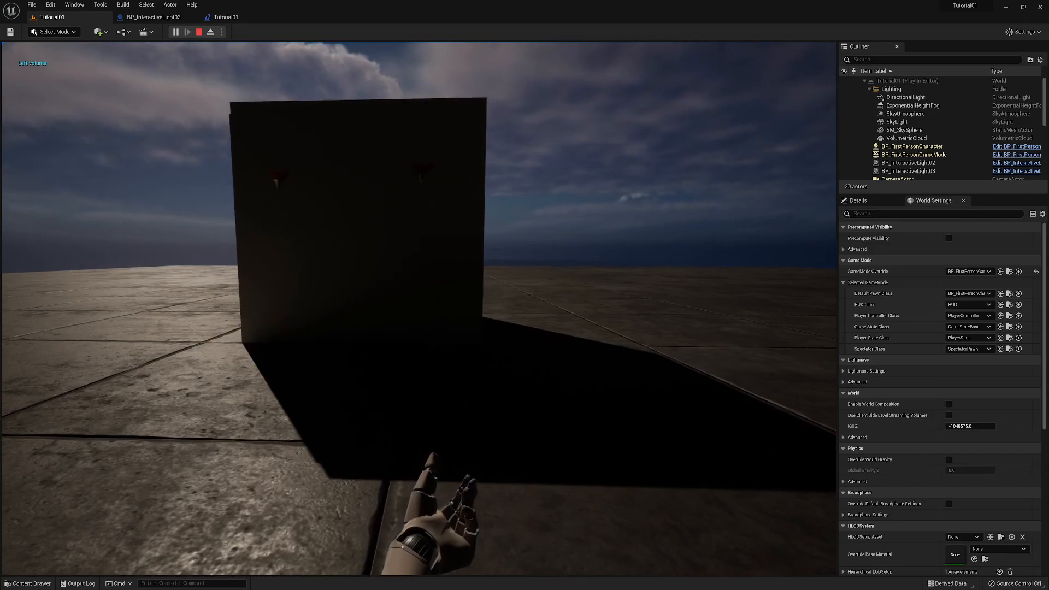
key(w)
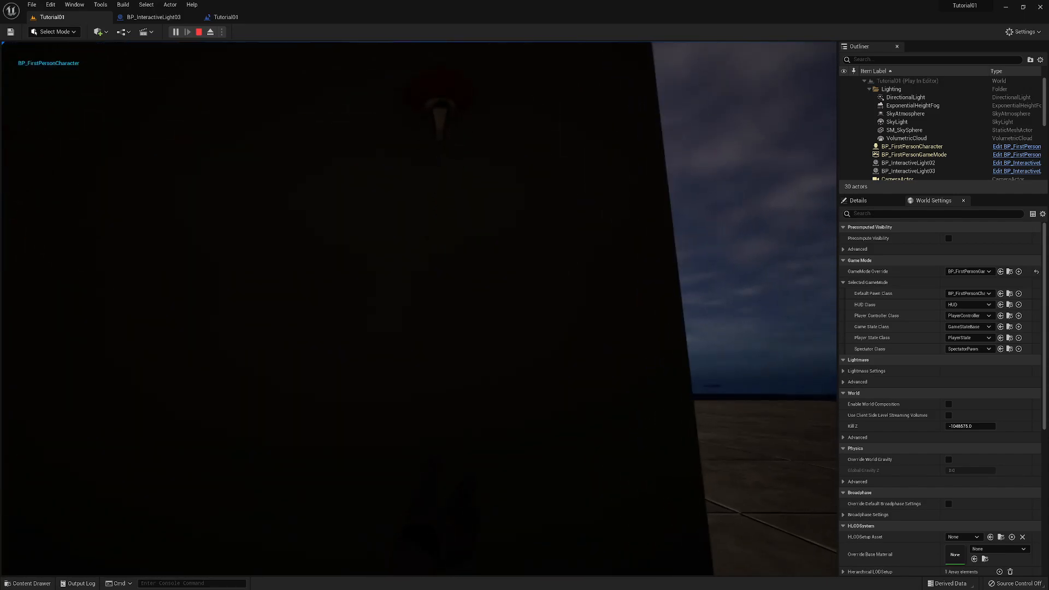
key(s)
key(w)
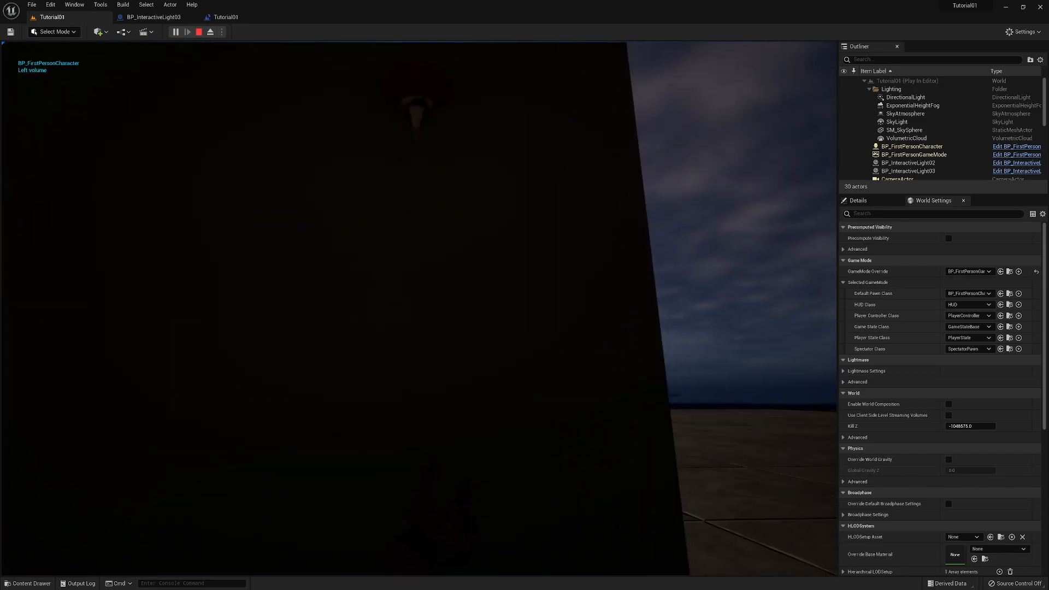
key(s)
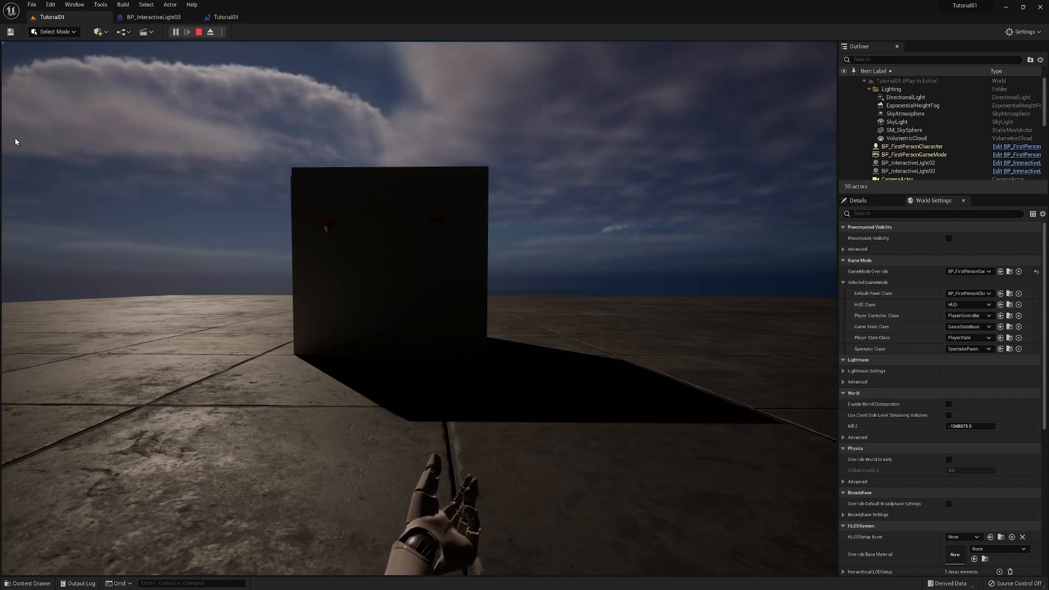
key(Escape)
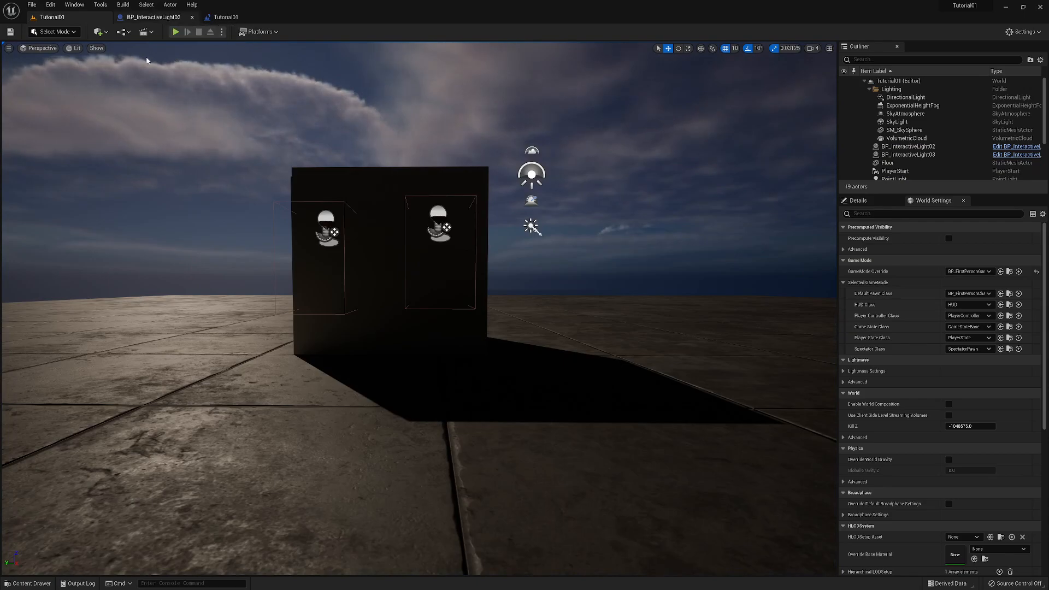
Open the UI folder inside _MyContent in the project content
key(ctrl+space)
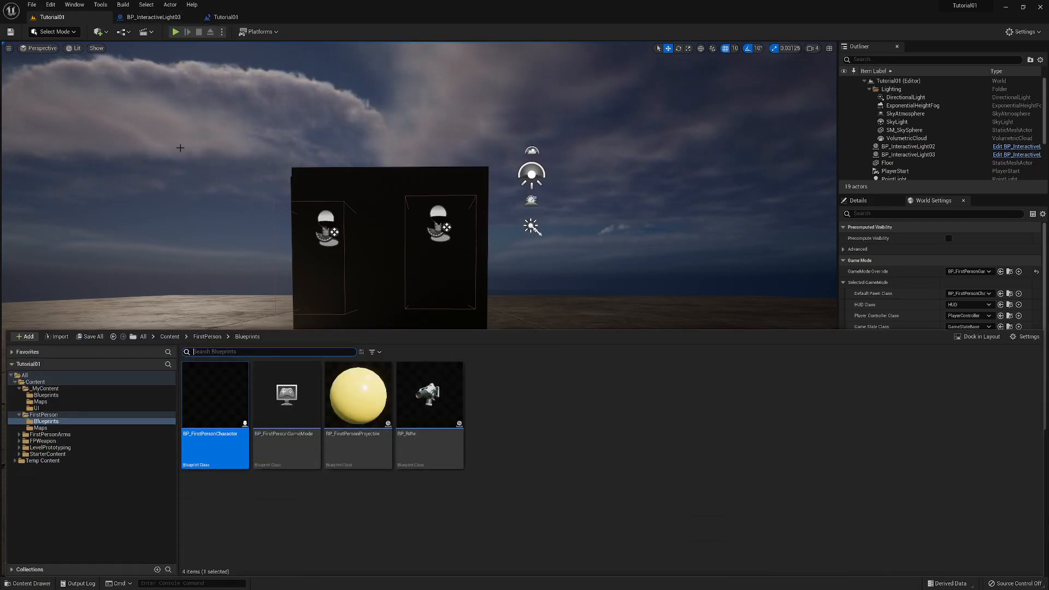
click(45, 389)
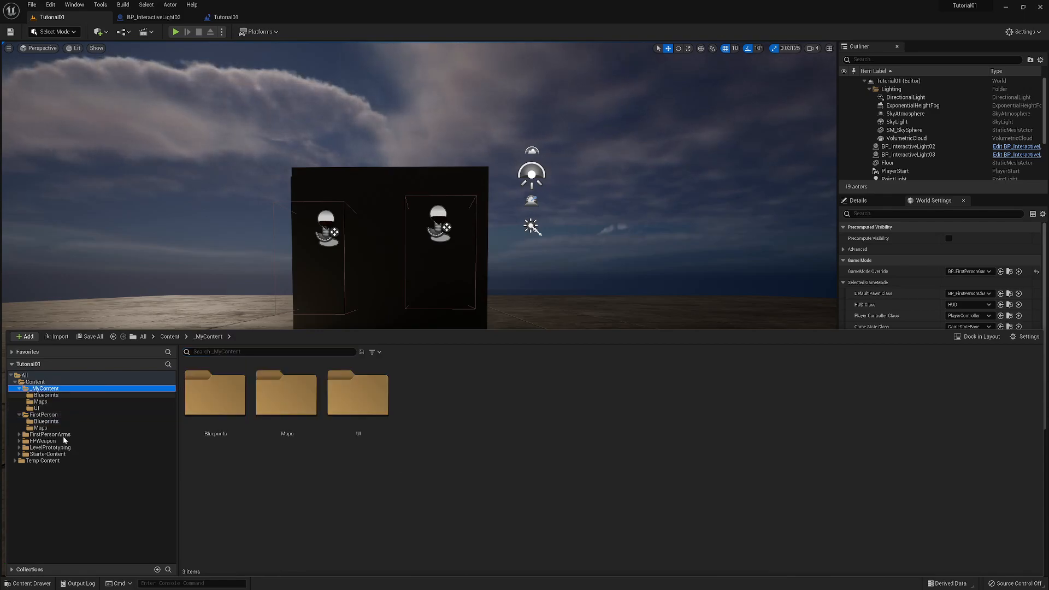
click(349, 405)
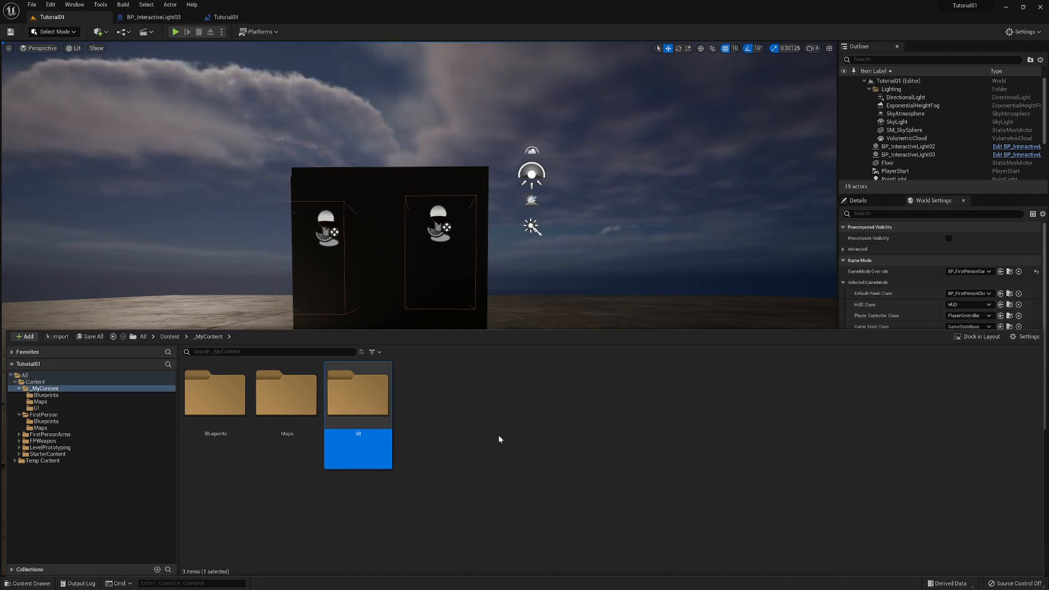
right_click(471, 417)
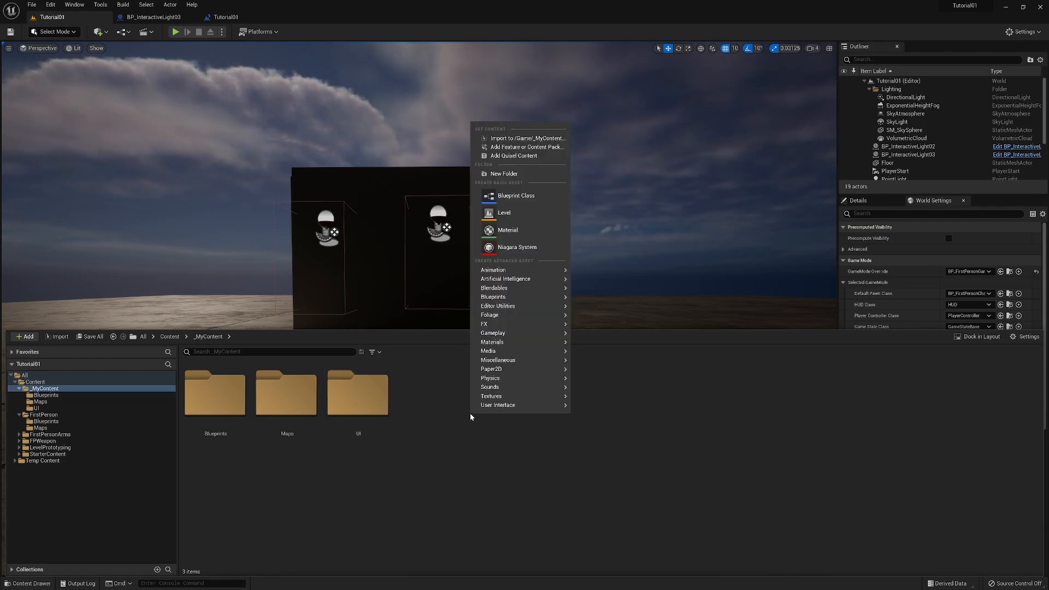
click(419, 470)
click(358, 389)
double_click(360, 388)
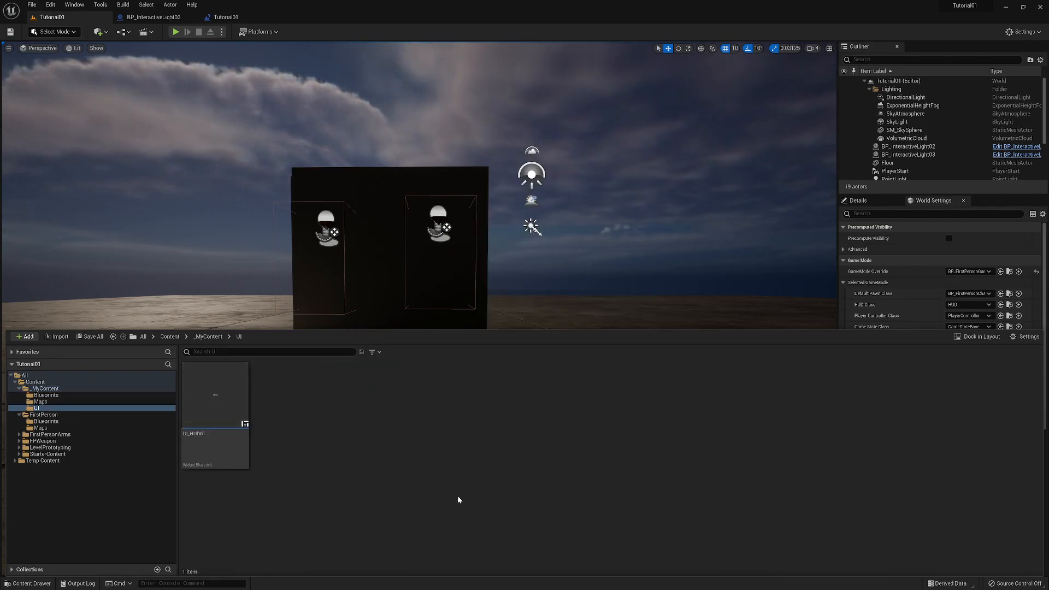
Create a Widget Blueprint based on User Widget in the UI folder and name it UI_HUD
right_click(283, 398)
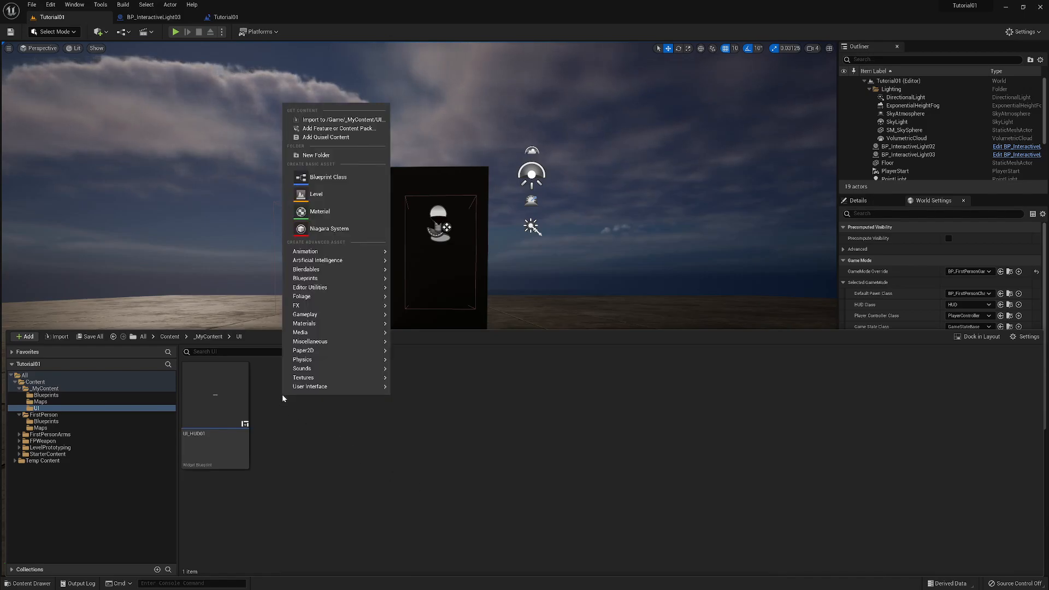
mouse_move(314, 388)
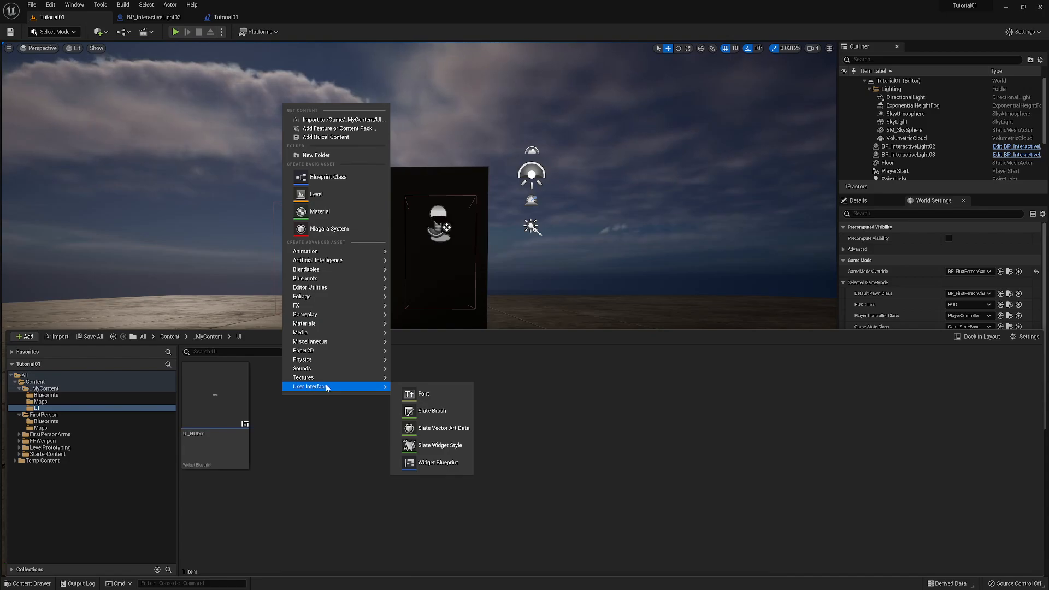
click(440, 466)
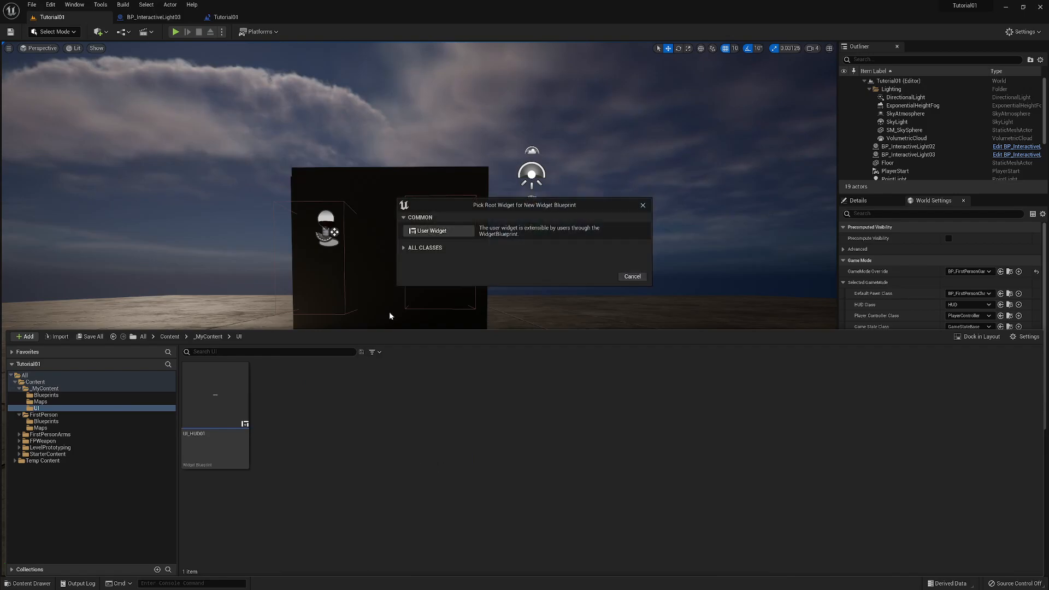
click(432, 230)
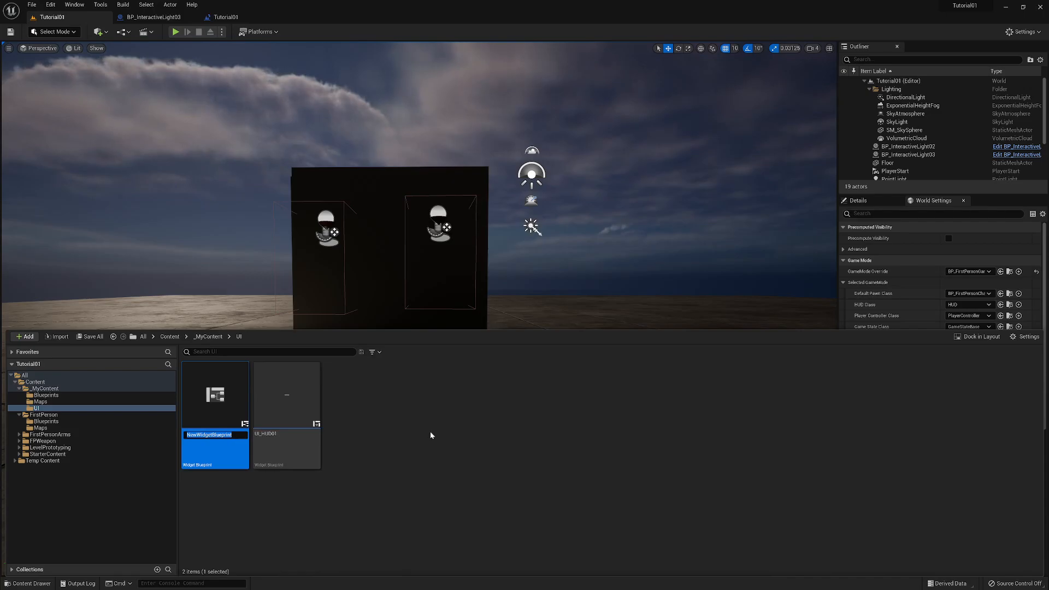
text(U)
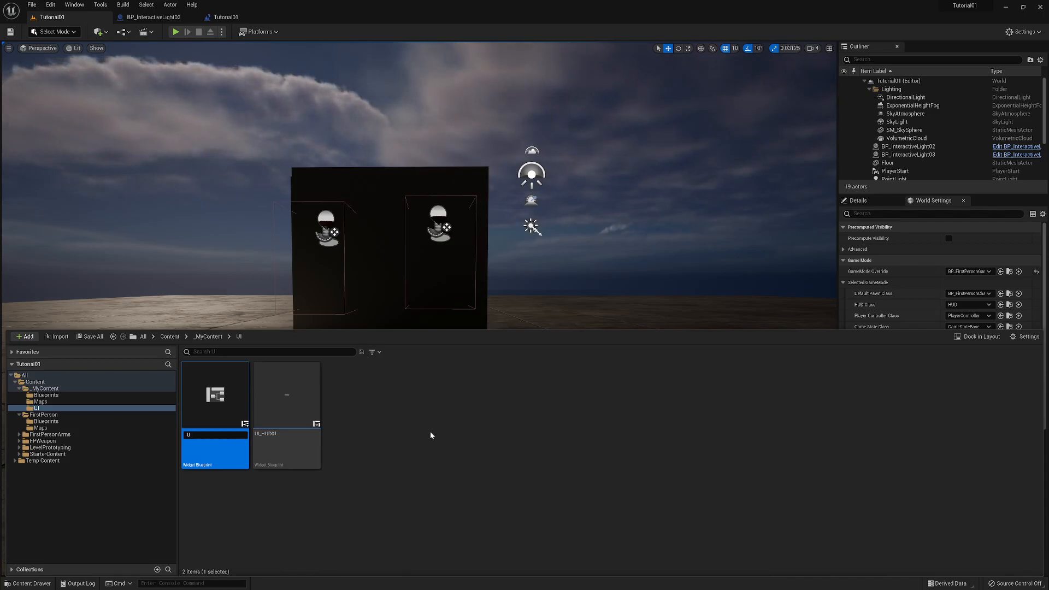
text(I_HUD)
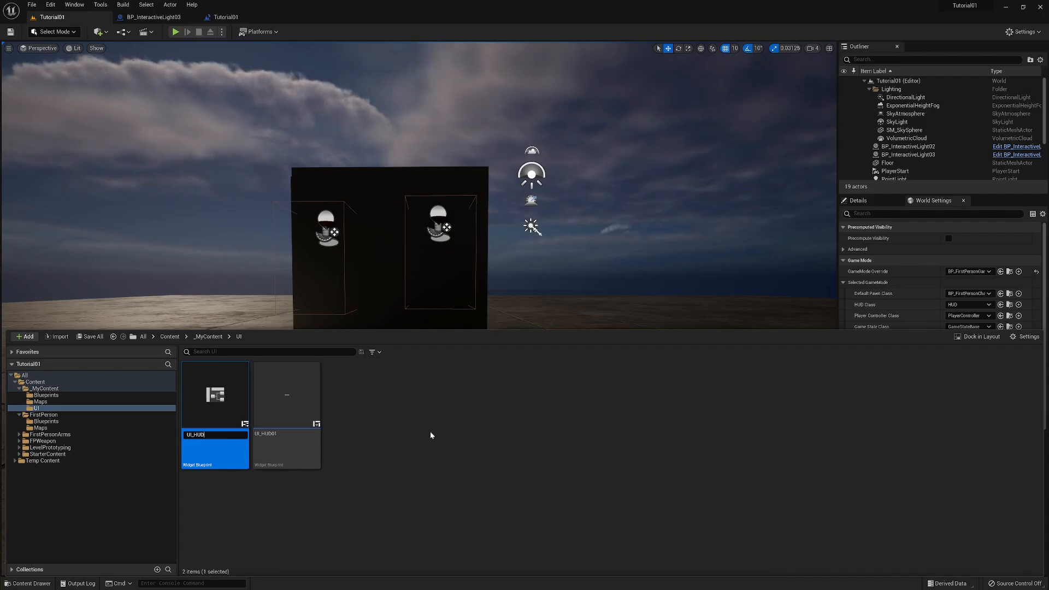
key(Return)
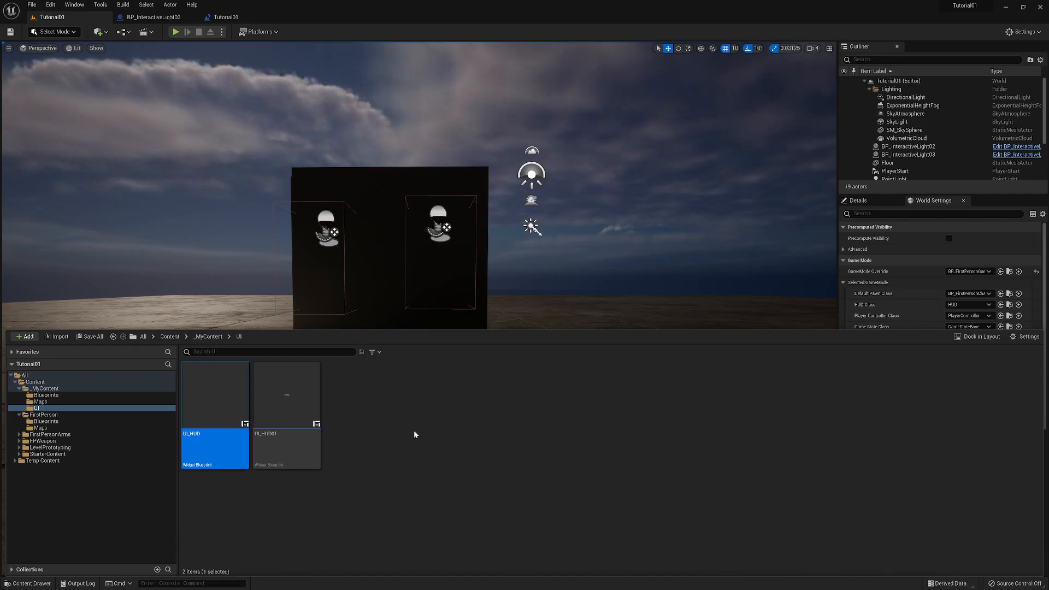
Open the UI_HUD widget blueprint and dock its editor beside the other open editors
double_click(220, 382)
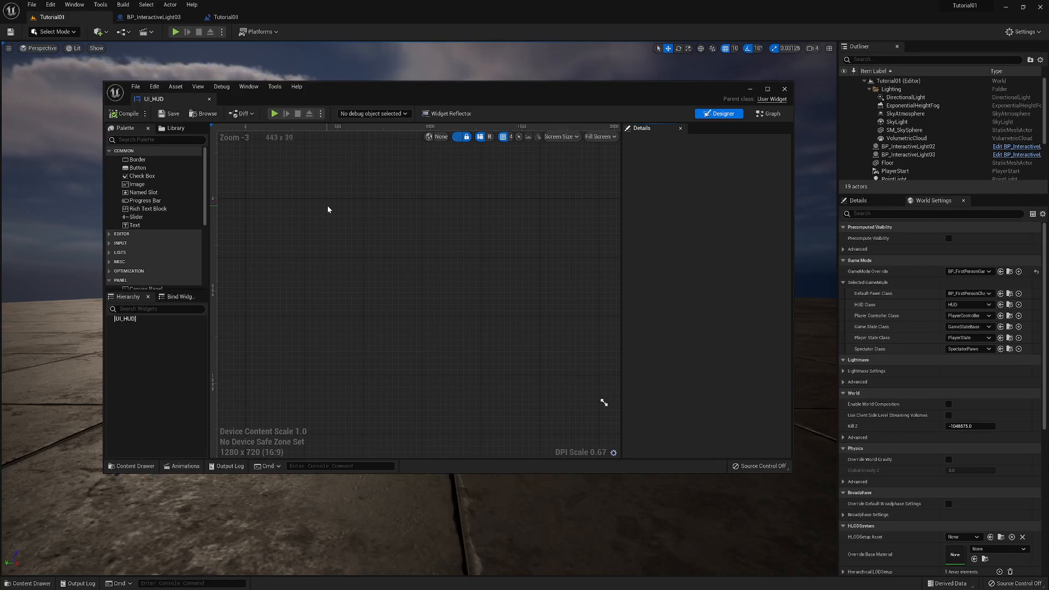
drag(175, 99, 310, 14)
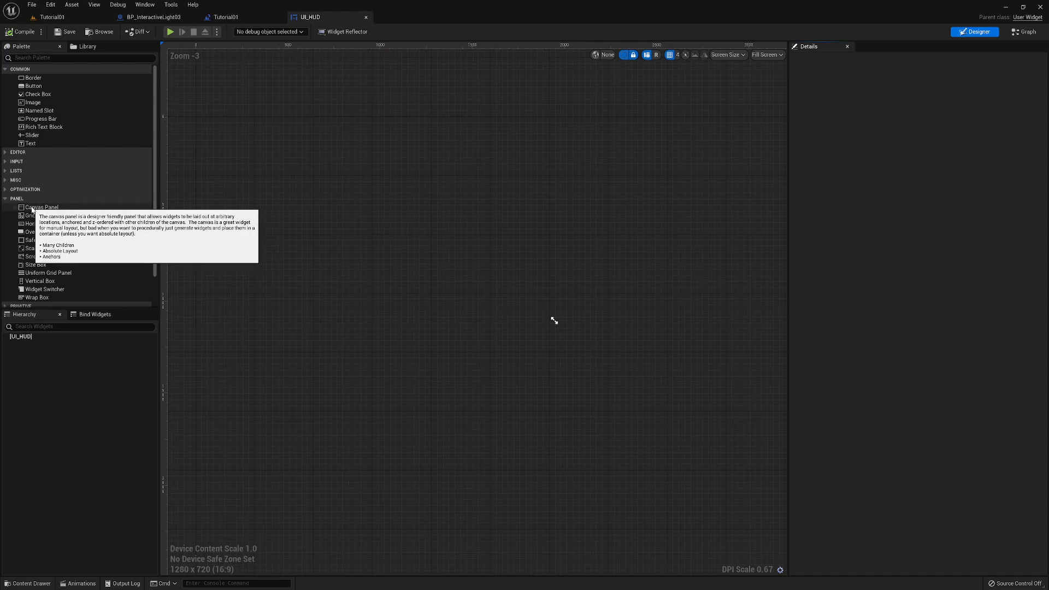
Add a Canvas Panel directly under the UI_HUD root in the hierarchy and widen the designer area
click(12, 198)
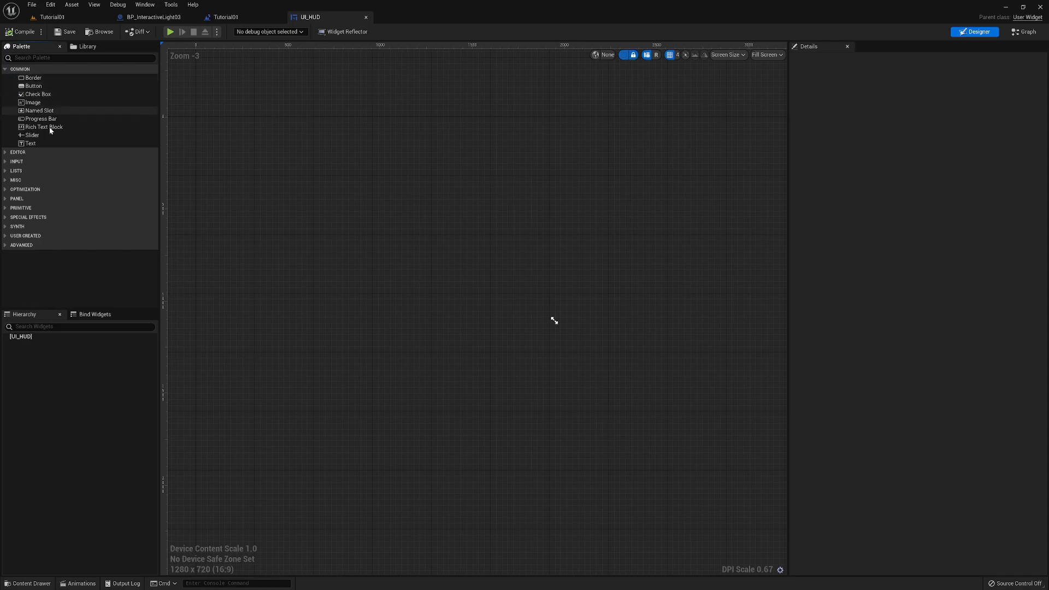
click(6, 201)
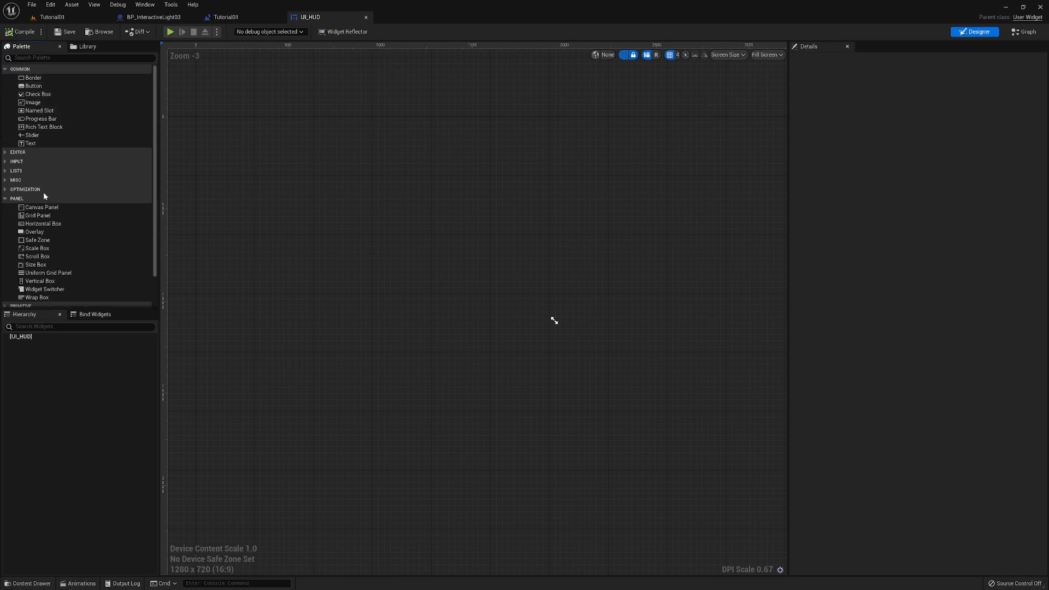
click(76, 208)
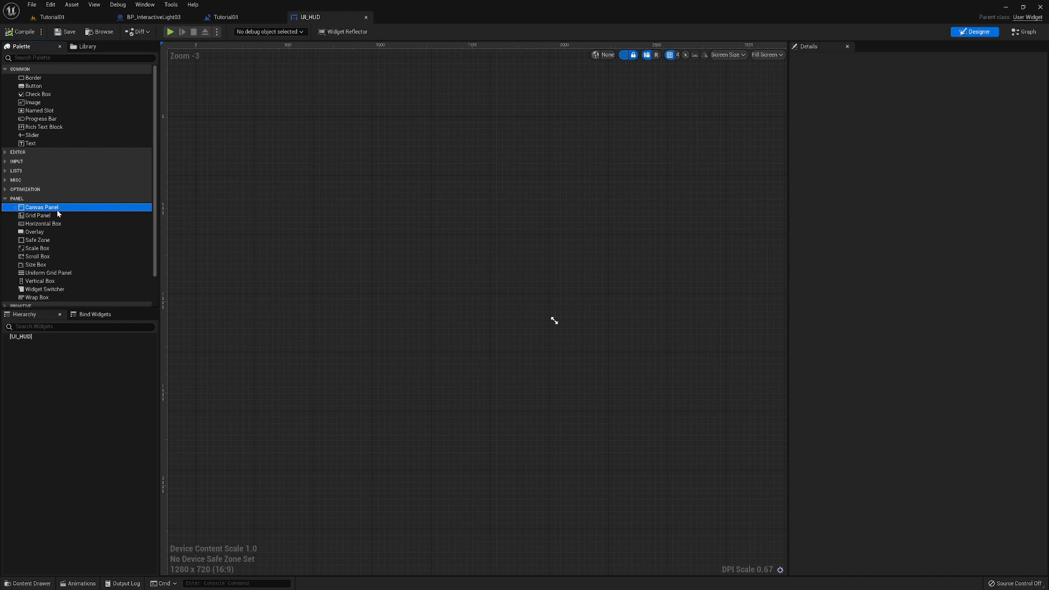
drag(60, 213, 25, 338)
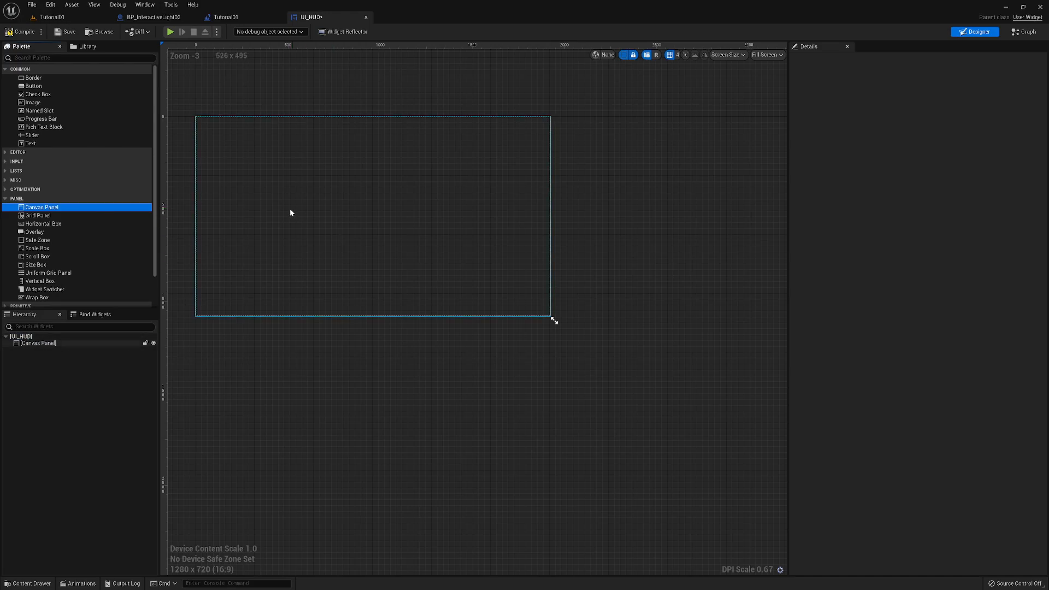
right_drag(337, 202, 430, 279)
scroll(431, 280, up, 1)
scroll(431, 280, up, 1)
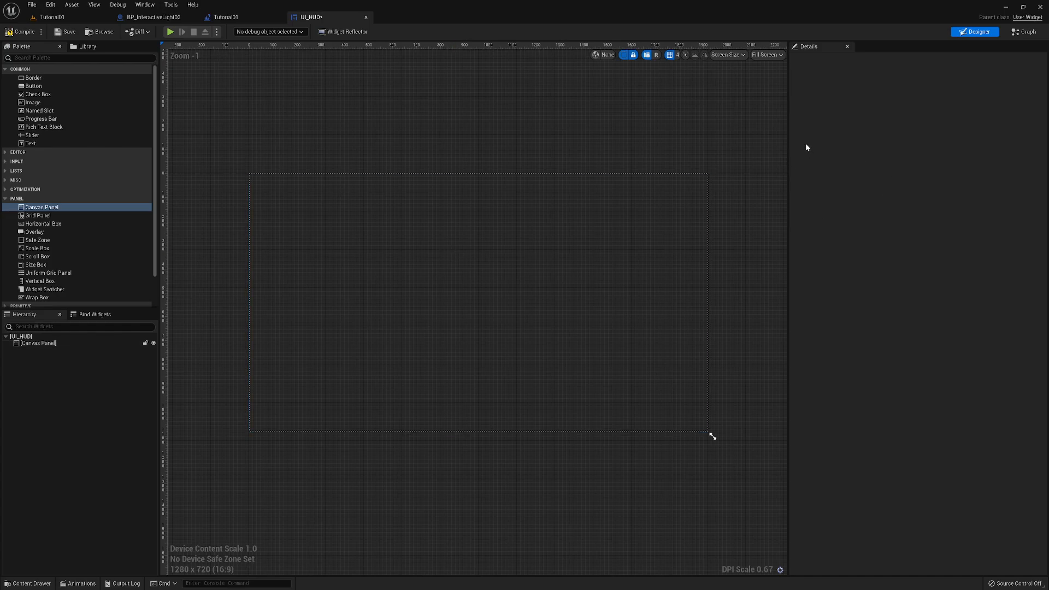
drag(789, 143, 831, 144)
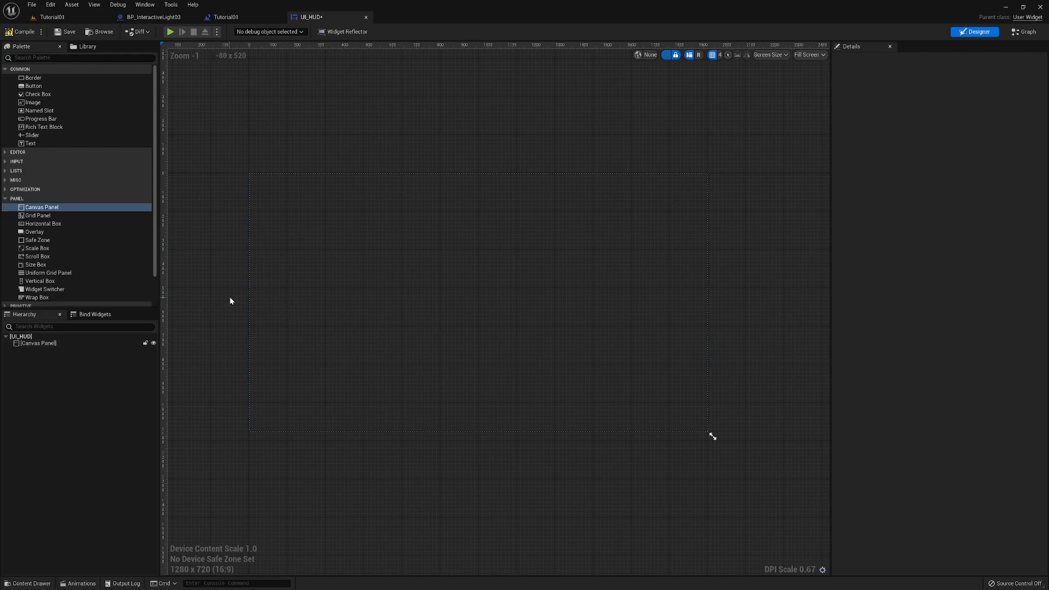
Examine what the Horizontal Box and Vertical Box panel widgets are for
click(39, 225)
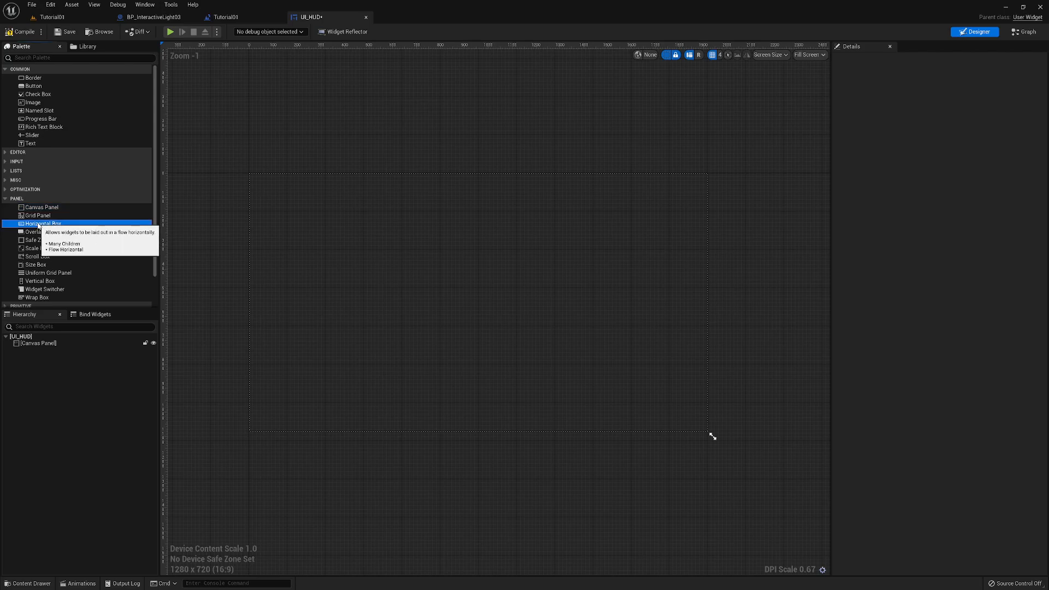
drag(156, 225, 157, 243)
click(39, 265)
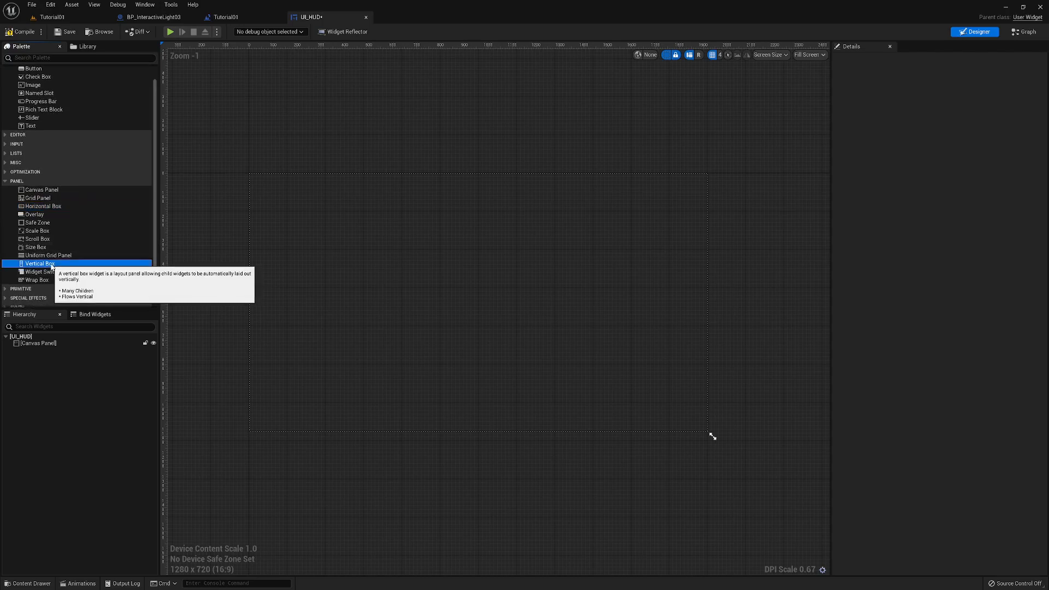
click(35, 208)
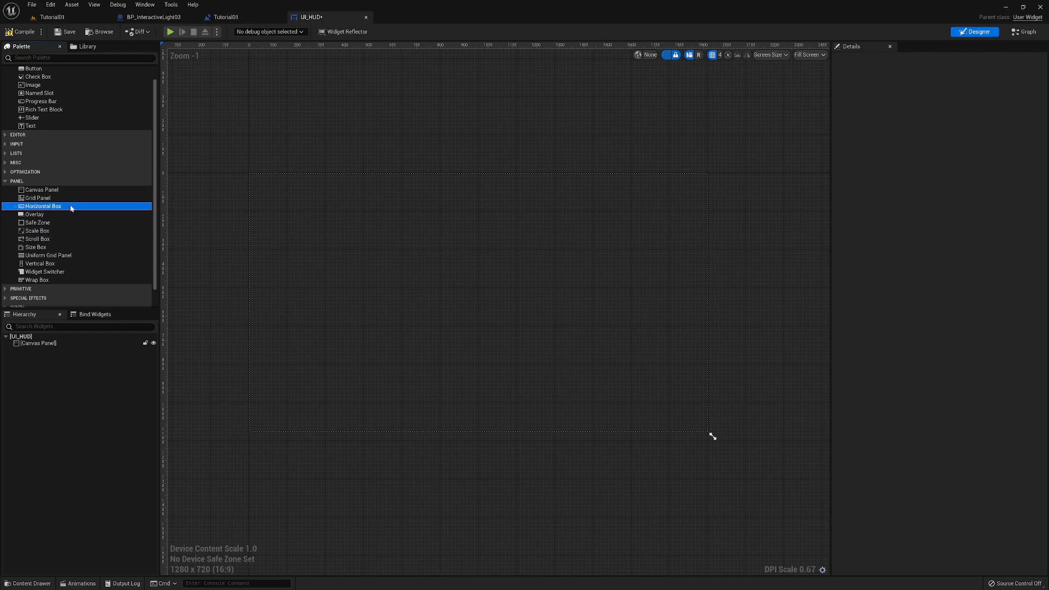
click(39, 264)
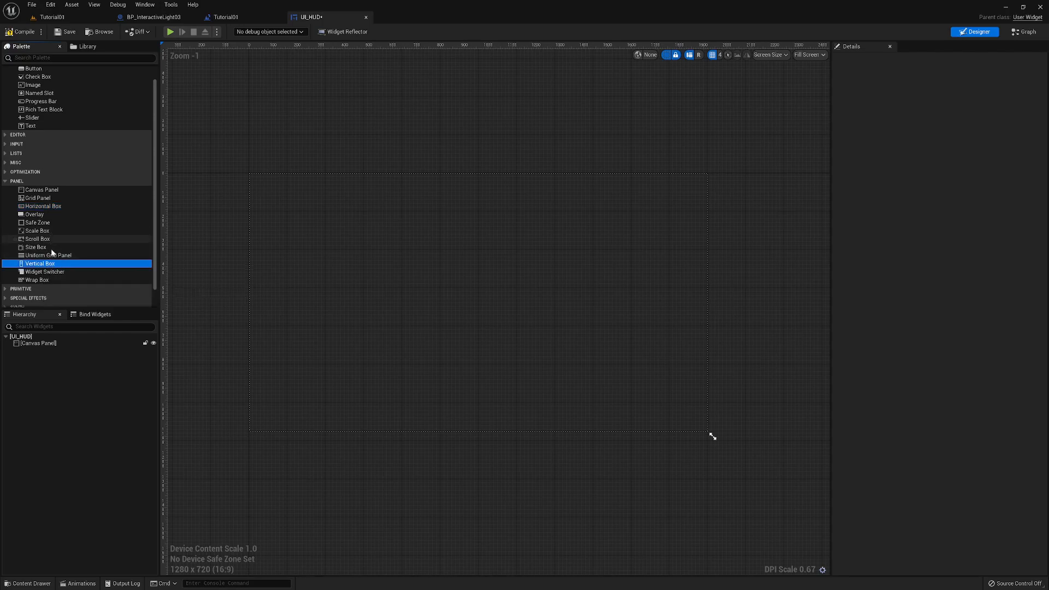
click(42, 207)
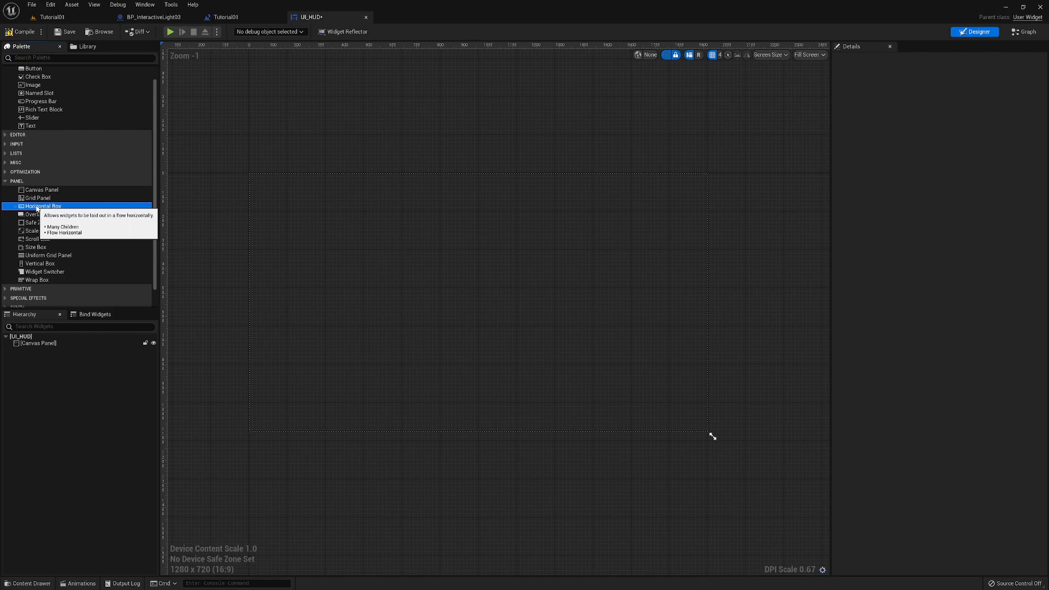
Add a Horizontal Box as a child of the Canvas Panel in the UI_HUD hierarchy and select it
drag(42, 210, 38, 346)
click(45, 350)
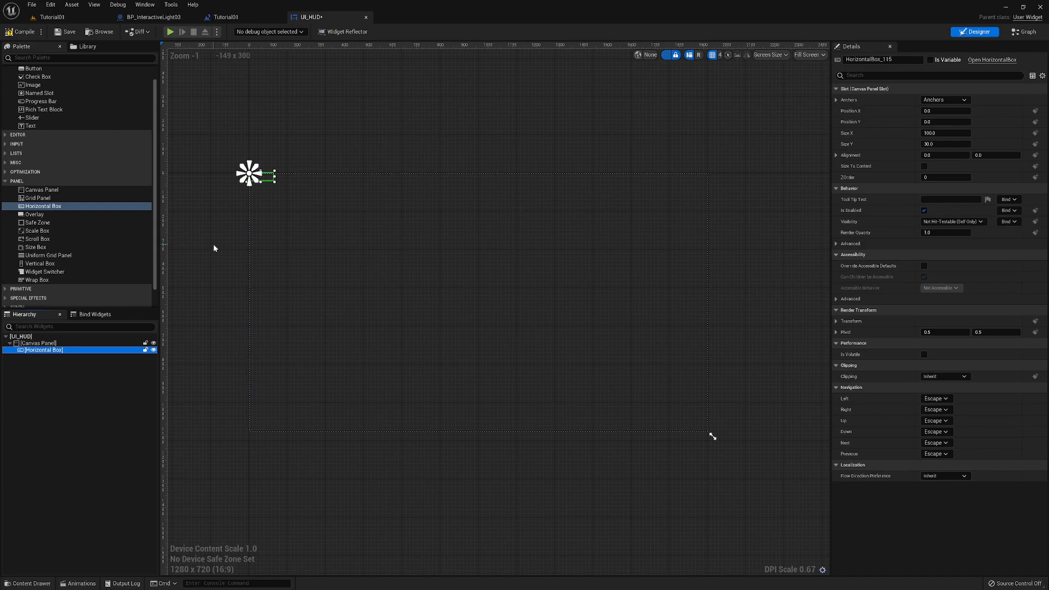
Examine the interactive lights on the dark wall in the Tutorial01 level, then return to the UI_HUD designer
click(52, 17)
right_drag(310, 284, 277, 241)
key(w)
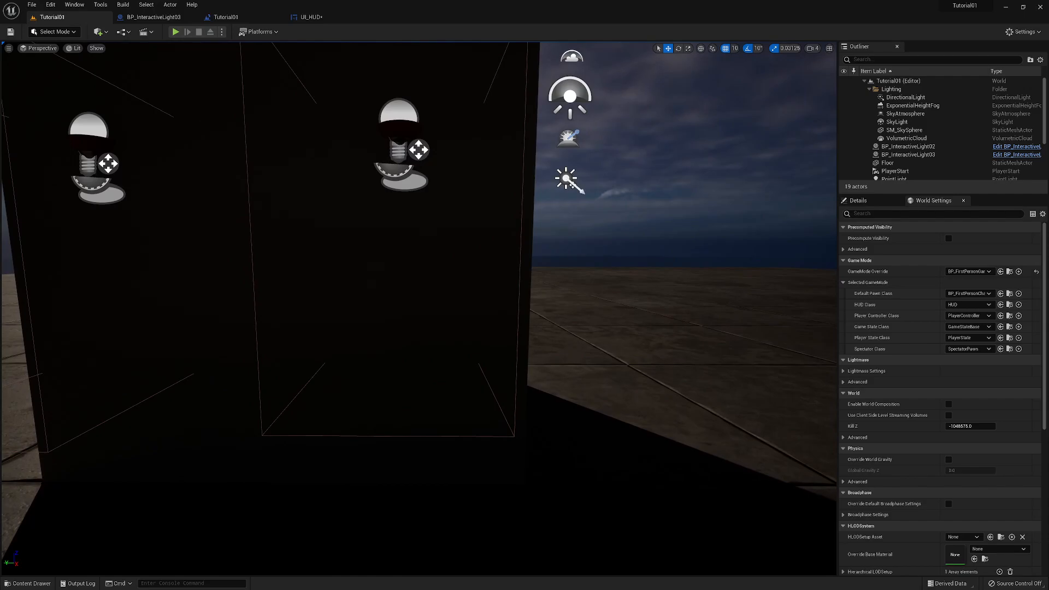
key(w)
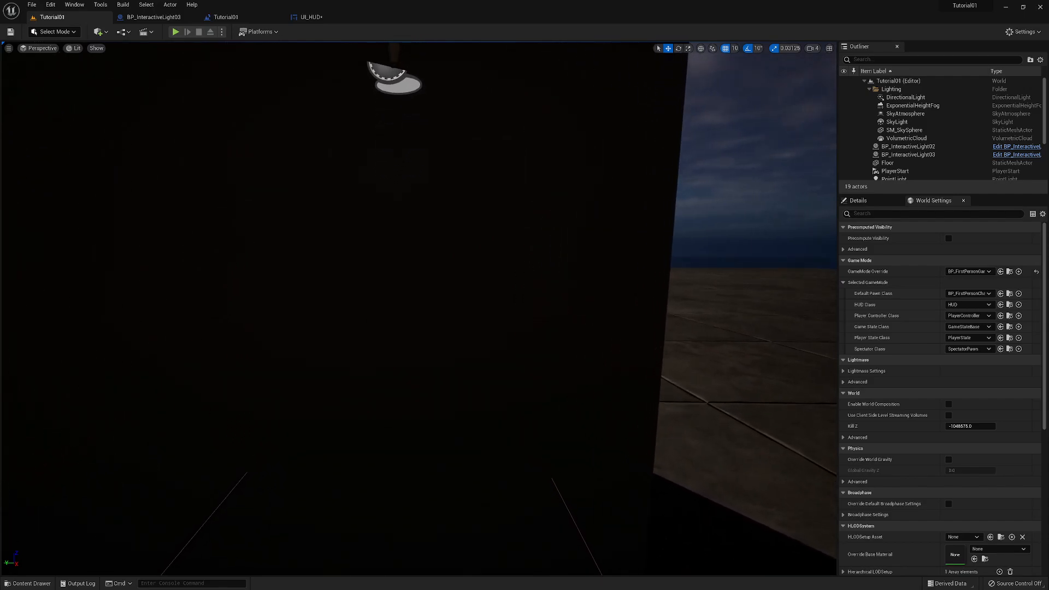
key(s)
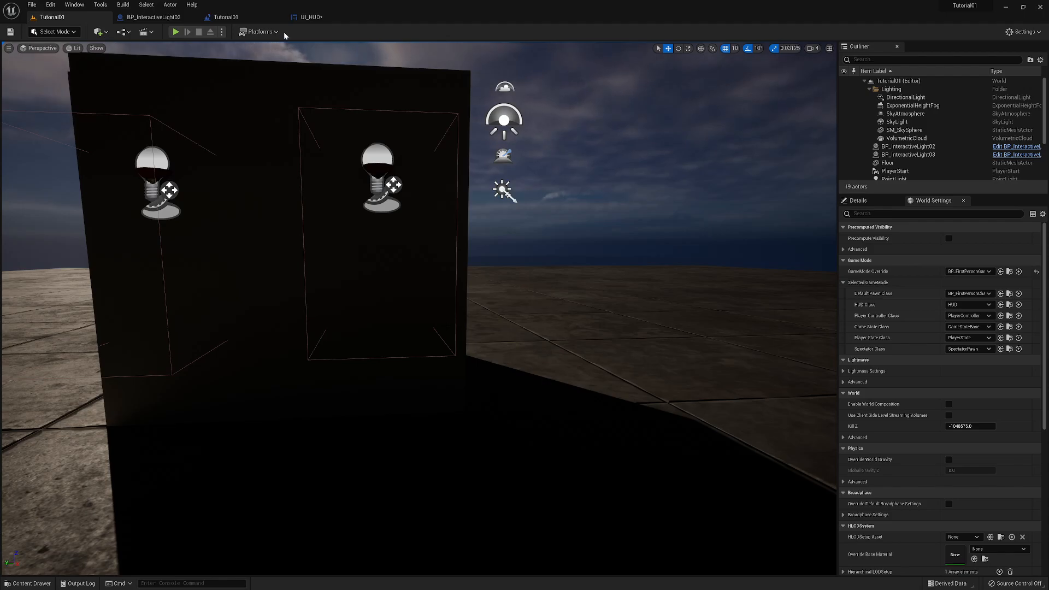
click(309, 17)
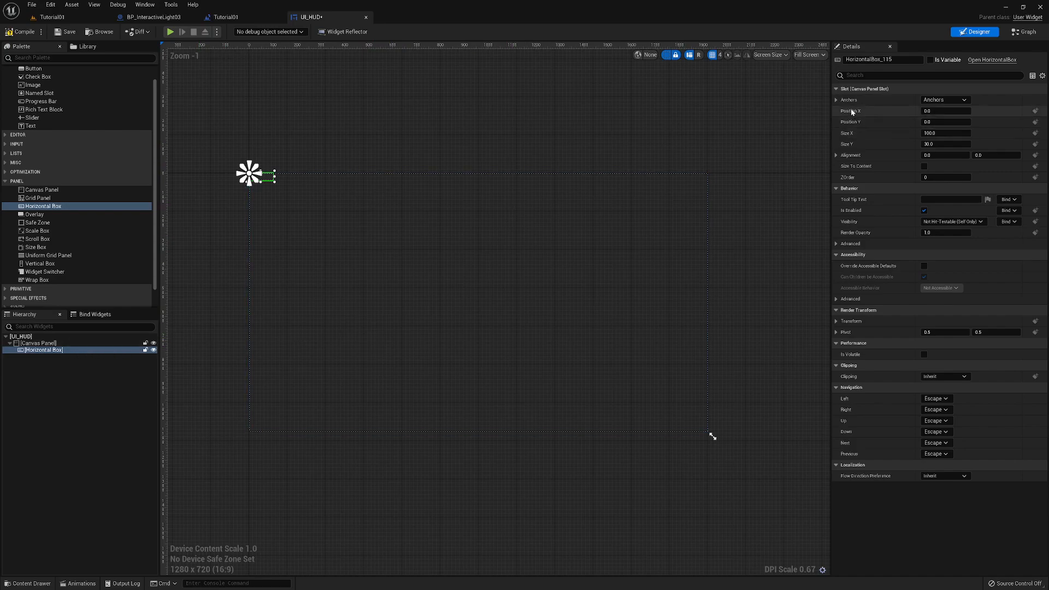
Anchor the Horizontal Box to the centre of the canvas and reset its X and Y position to 0
click(965, 102)
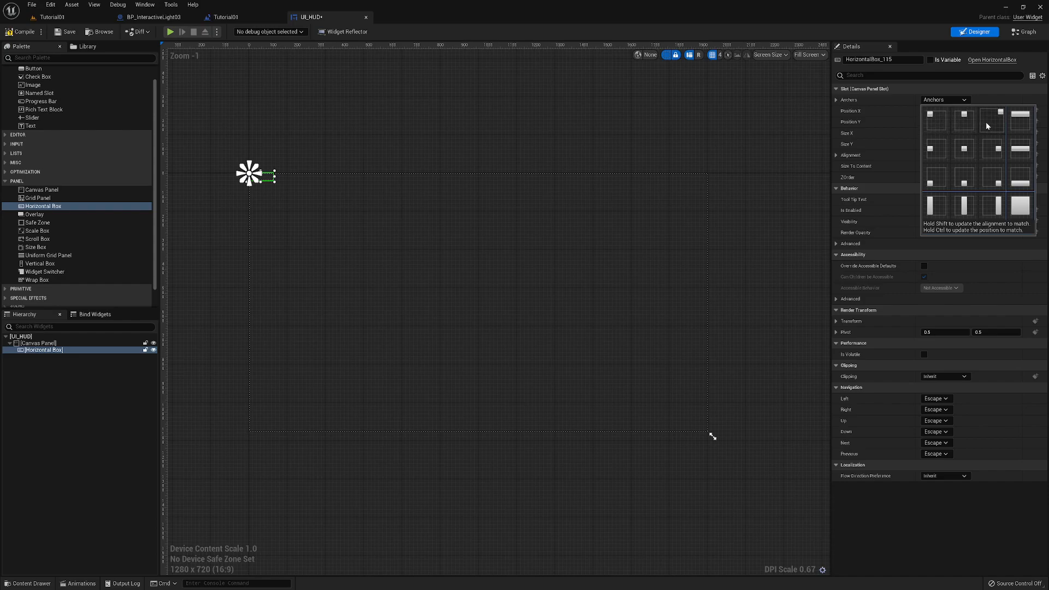
click(965, 149)
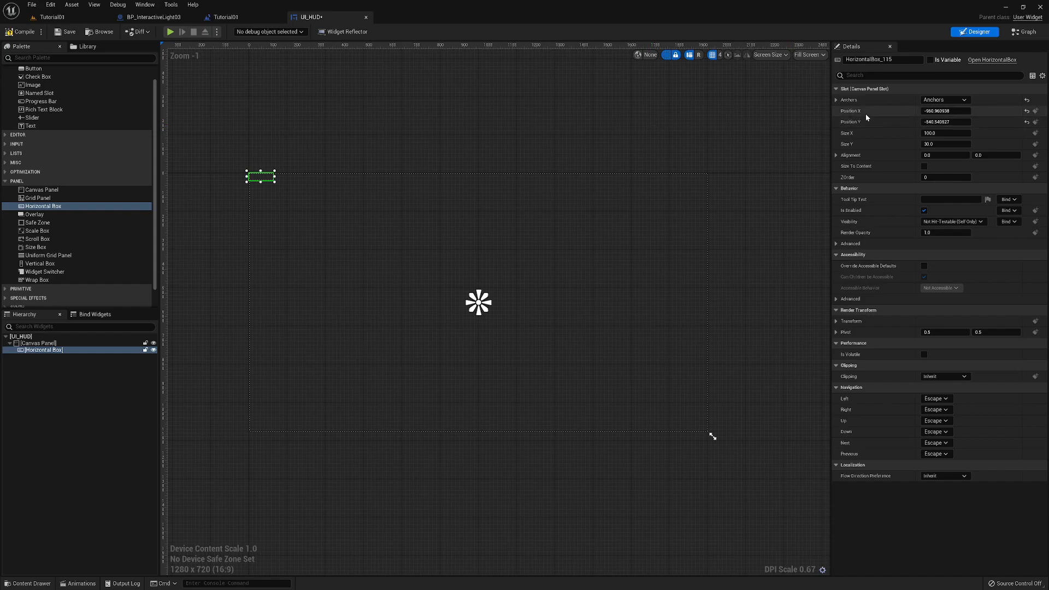
click(1028, 112)
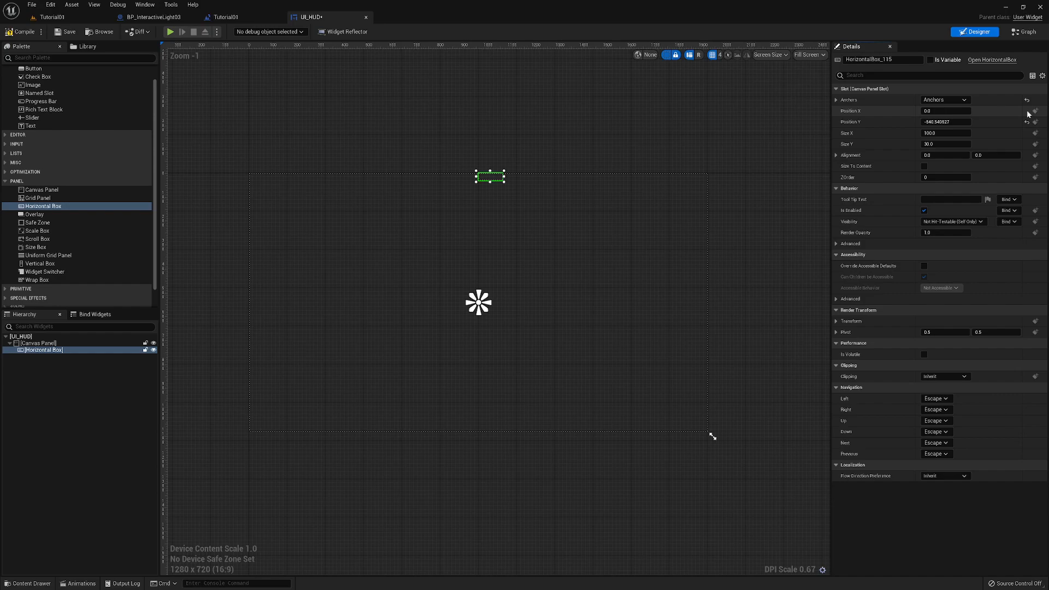
click(1028, 123)
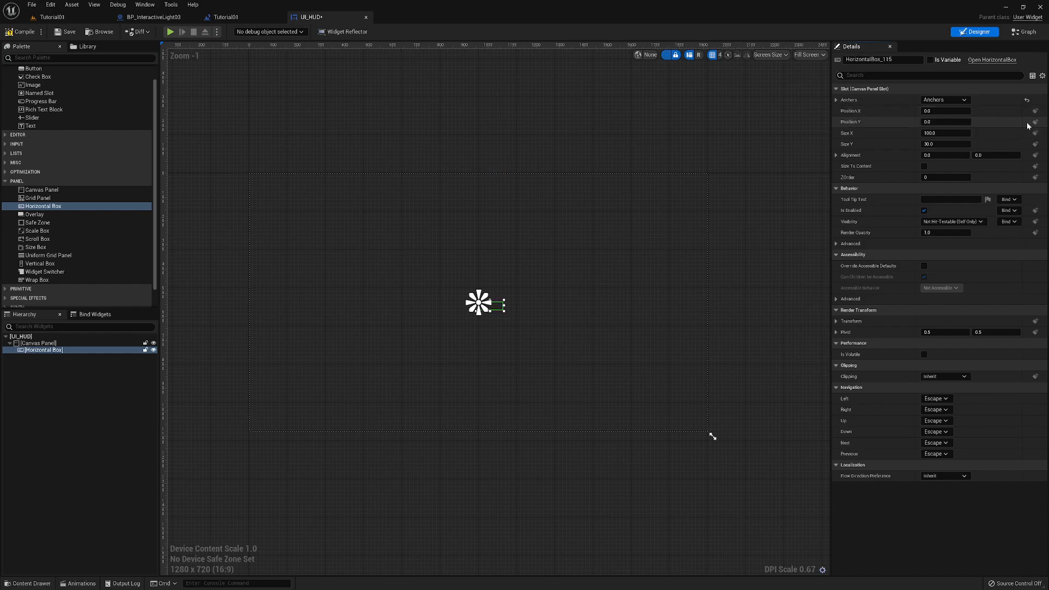
Set the Horizontal Box's alignment to 0.5 in both X and Y so that it is centred on its anchor
scroll(624, 376, up, 6)
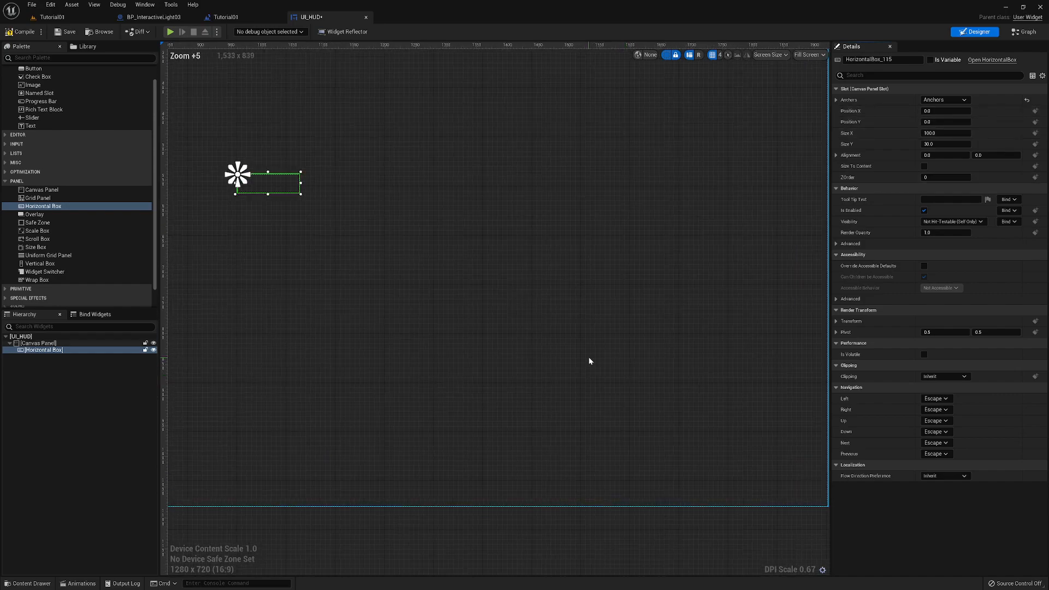
scroll(588, 360, up, 1)
right_drag(369, 244, 691, 401)
mouse_move(519, 312)
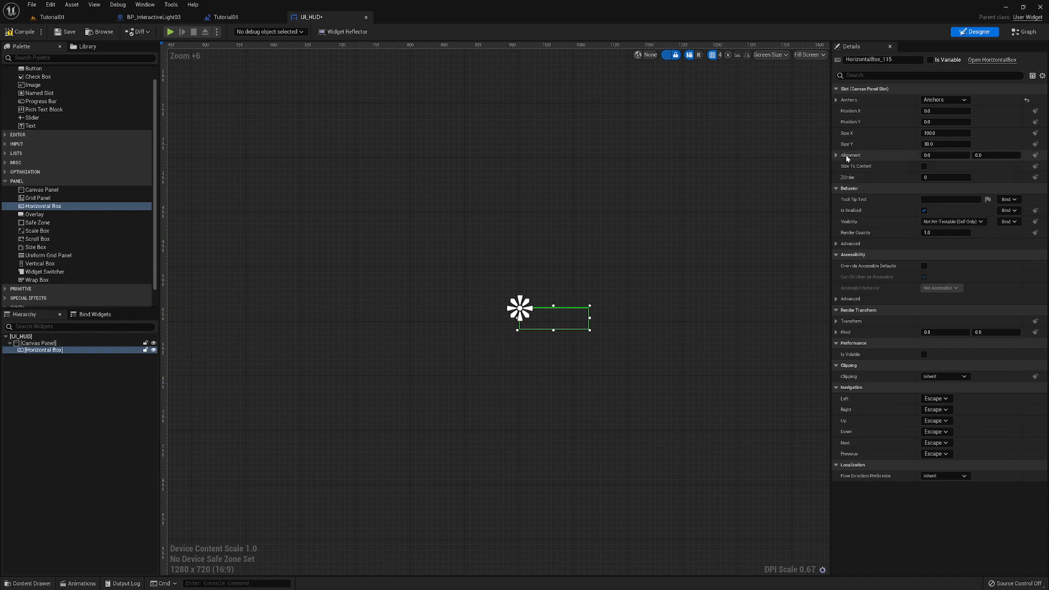
click(929, 156)
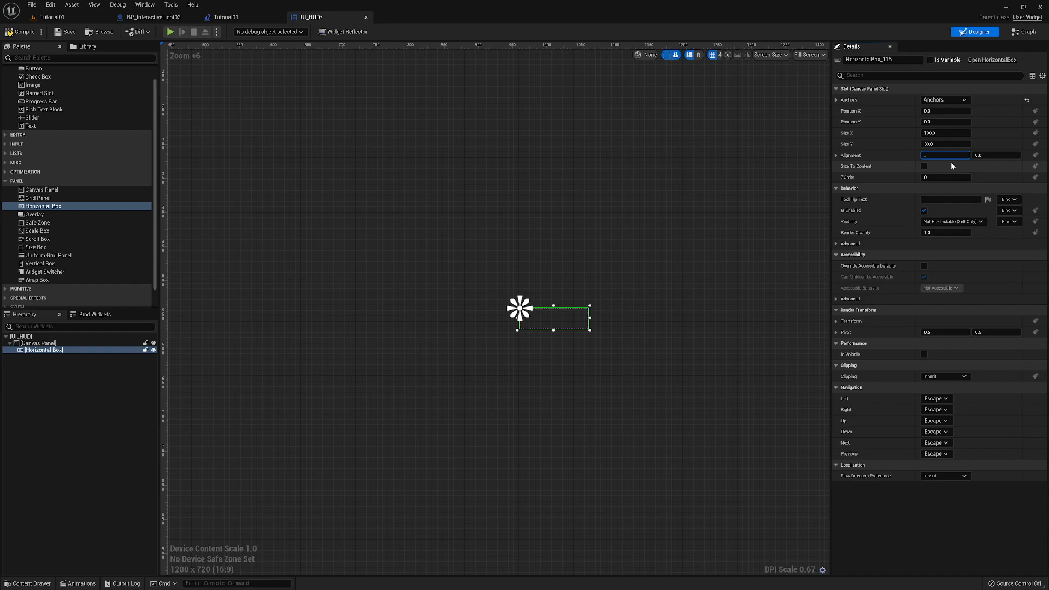
key(Tab)
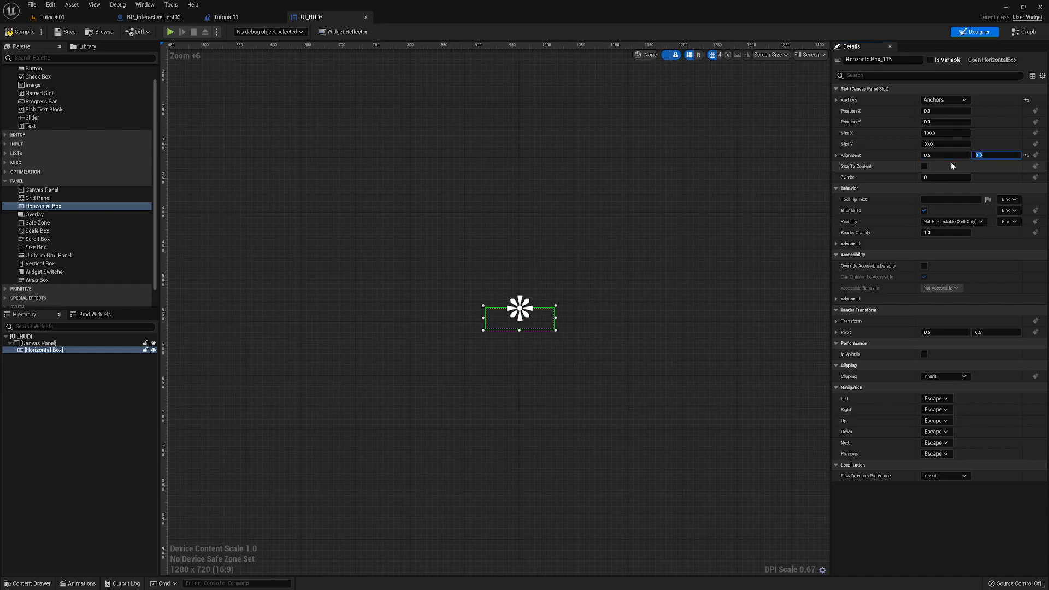
key(Tab)
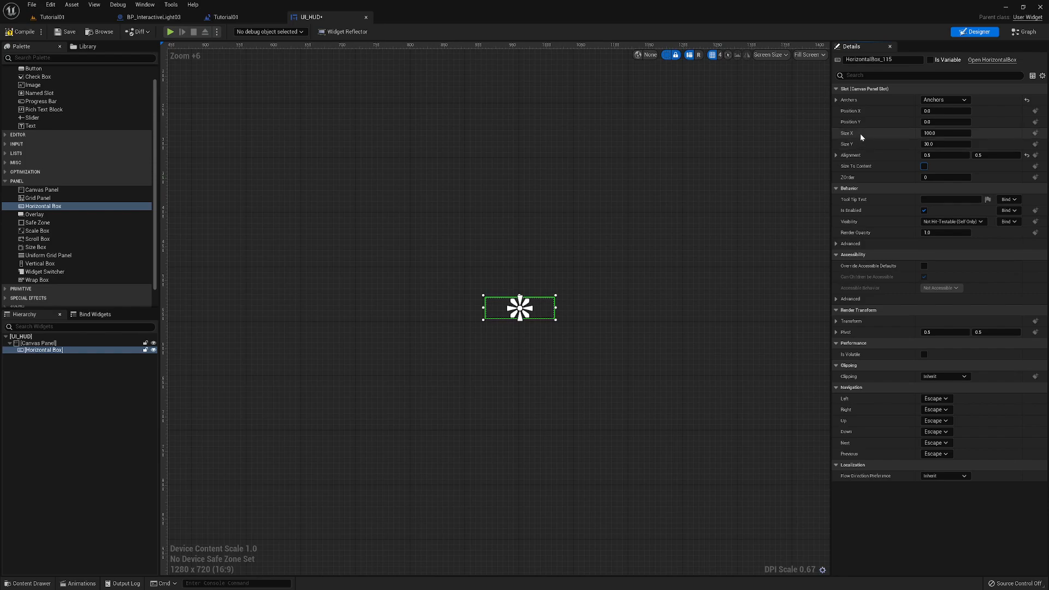
Set the Horizontal Box's size to 200 in X and 60 in Y
click(929, 144)
text(60)
key(Tab)
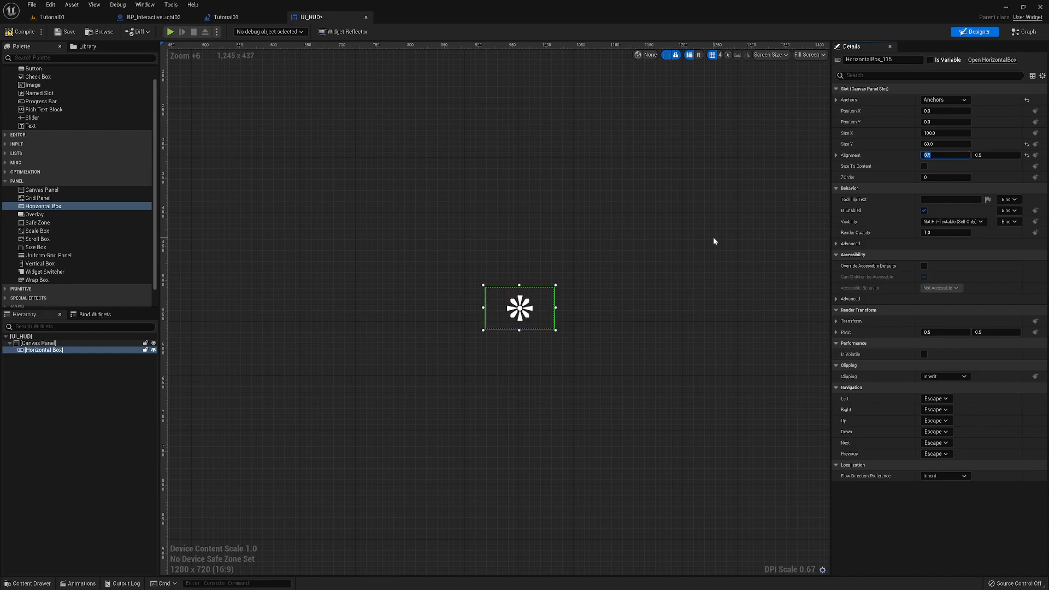
click(945, 134)
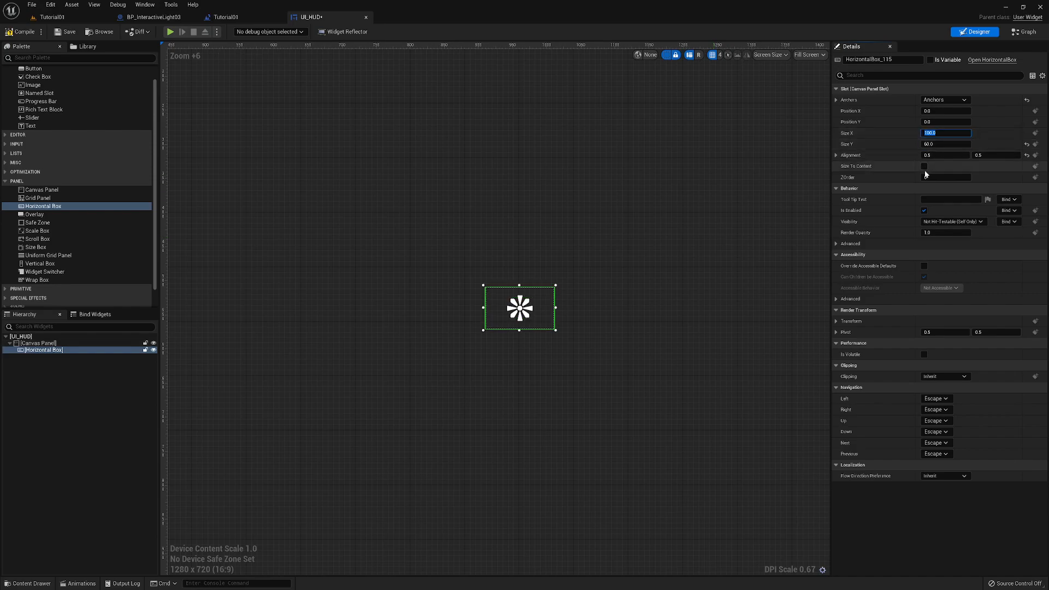
text(200)
key(Tab)
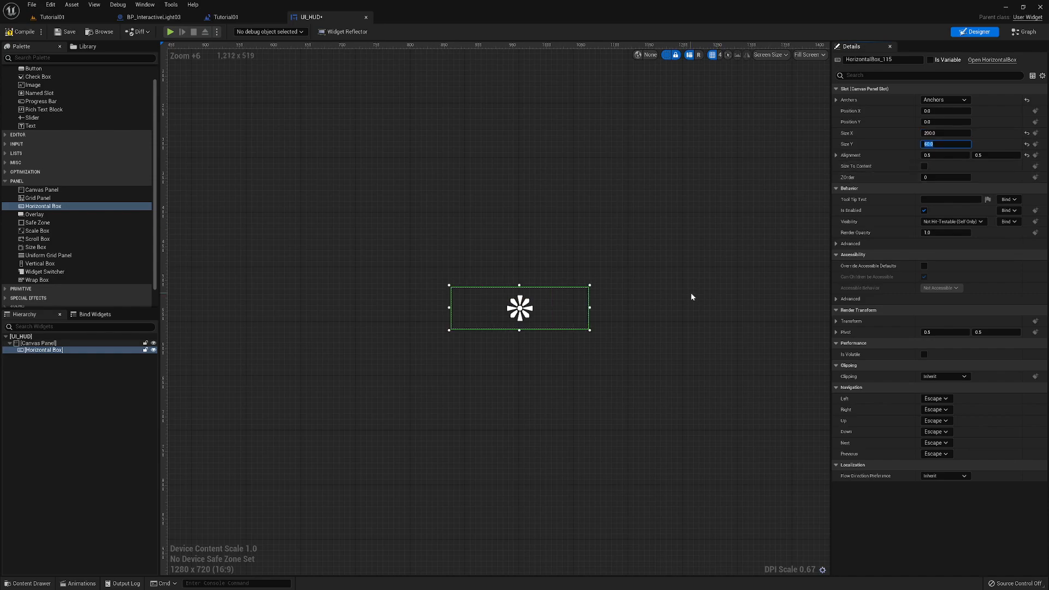
Add a Text widget inside the Horizontal Box
scroll(427, 330, down, 7)
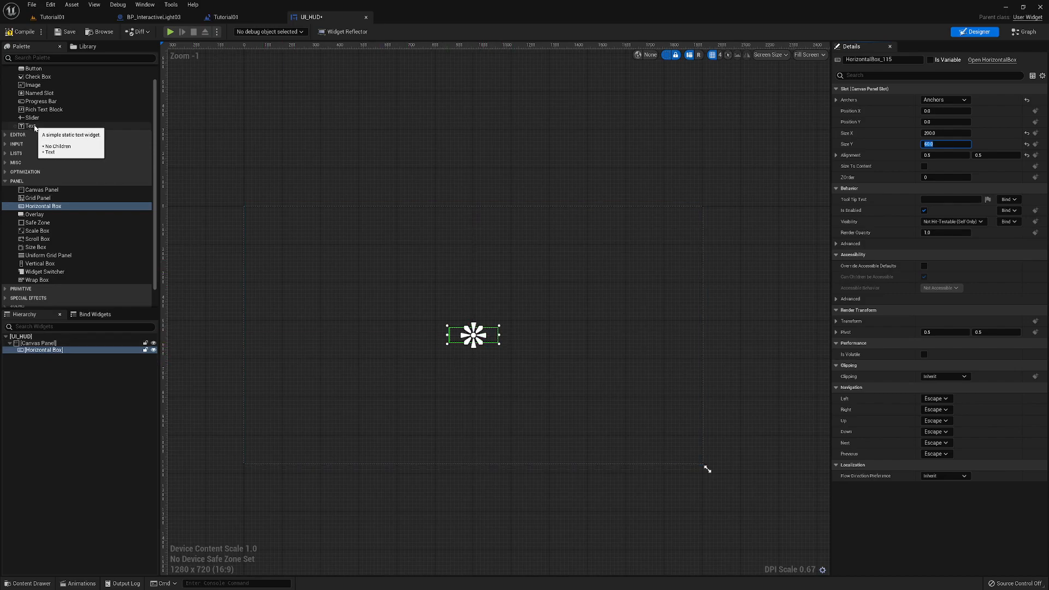
drag(26, 127, 46, 354)
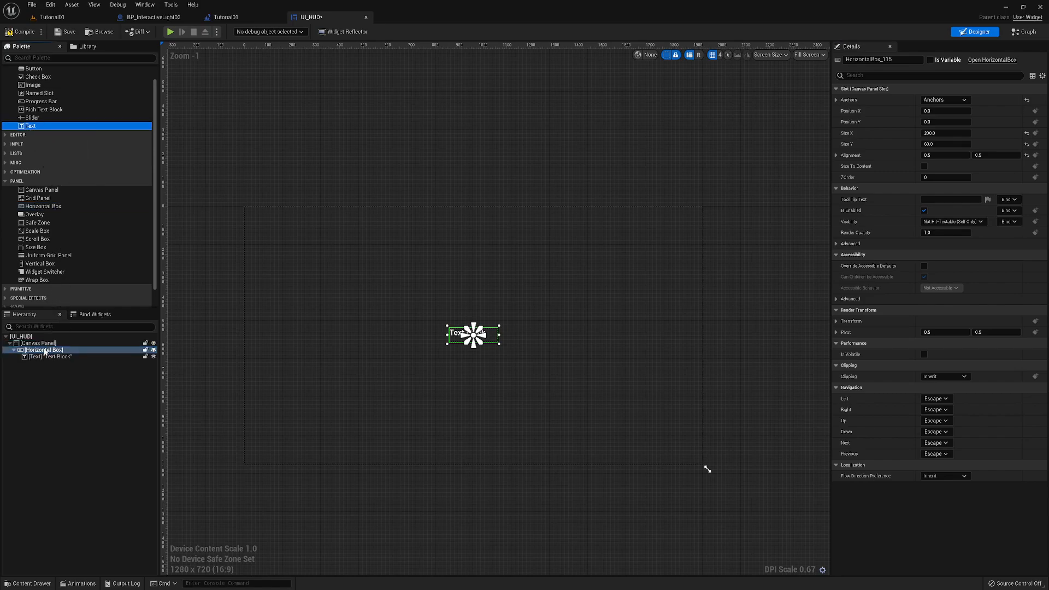
scroll(517, 396, up, 7)
right_drag(411, 305, 530, 398)
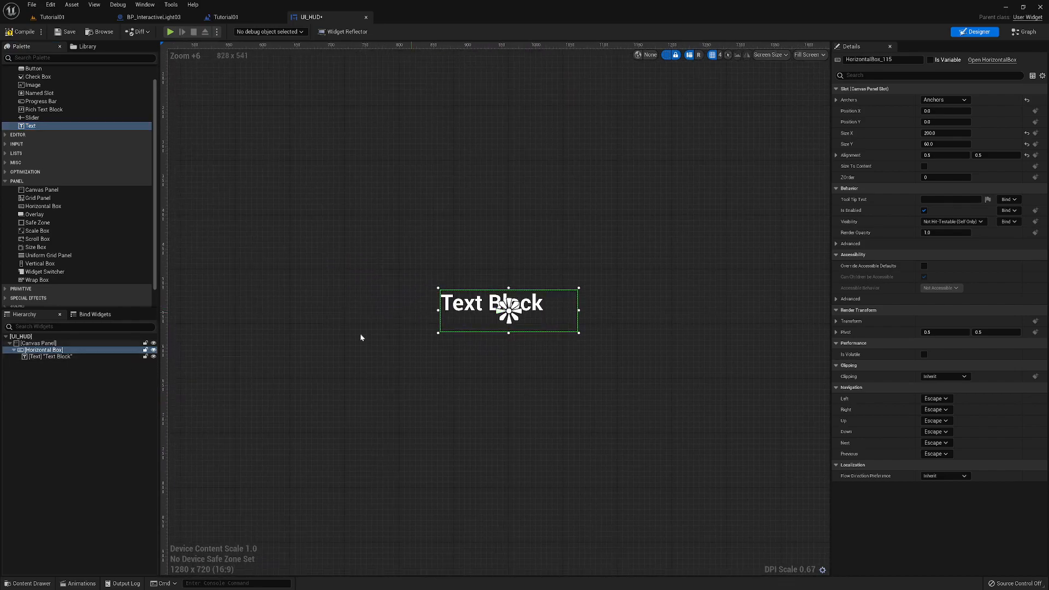
Centre the text block horizontally and vertically in its slot and set its size to Fill
click(61, 357)
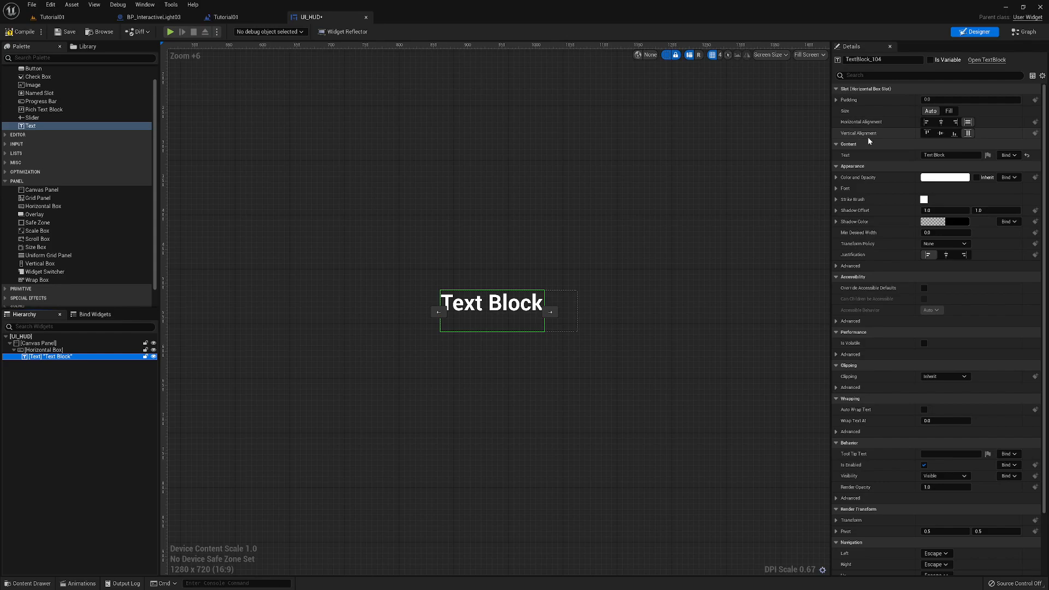
click(941, 122)
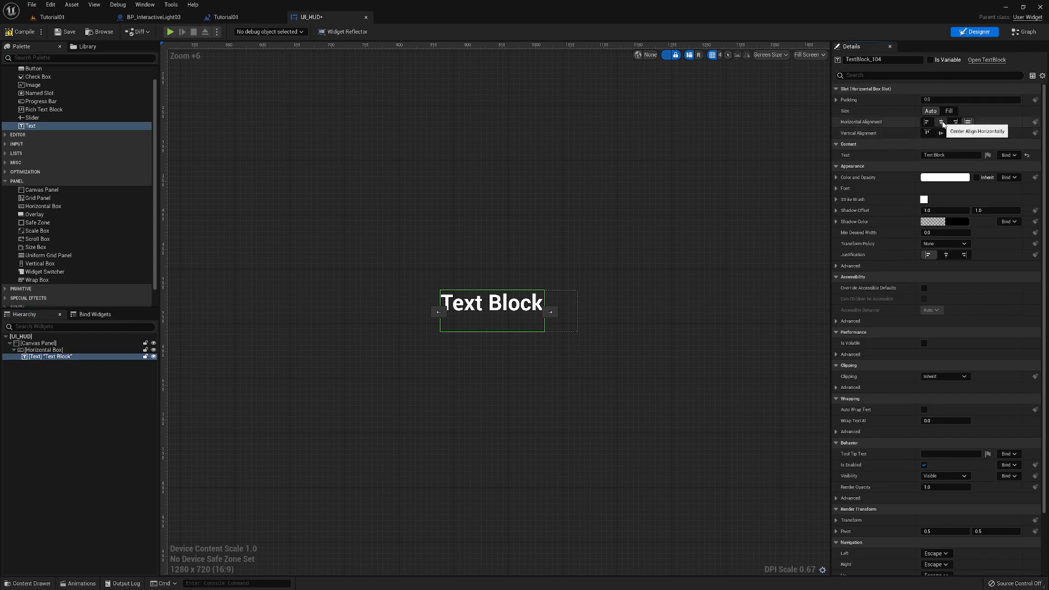
click(941, 132)
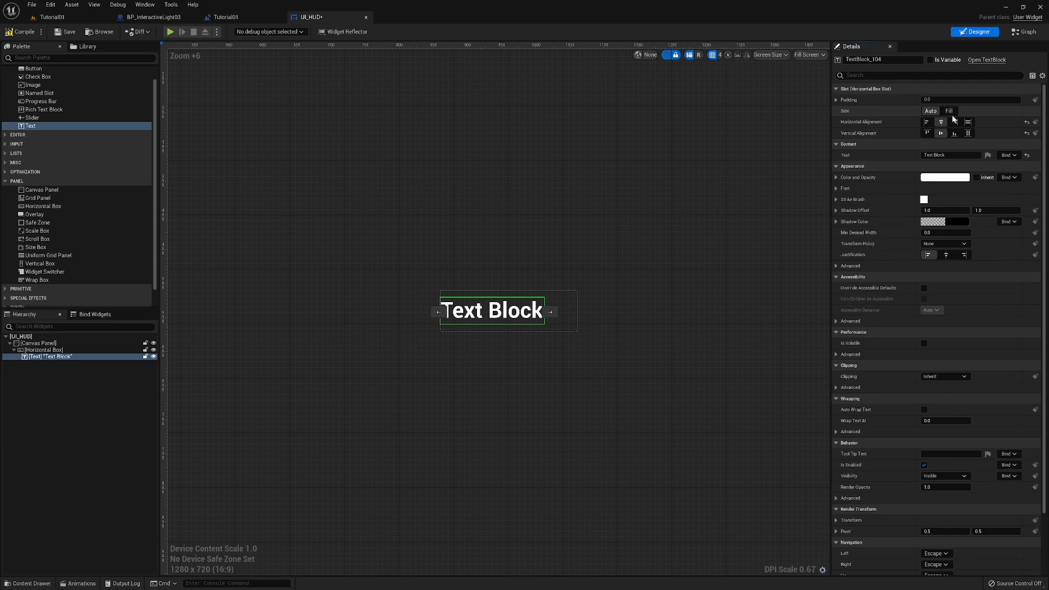
click(950, 112)
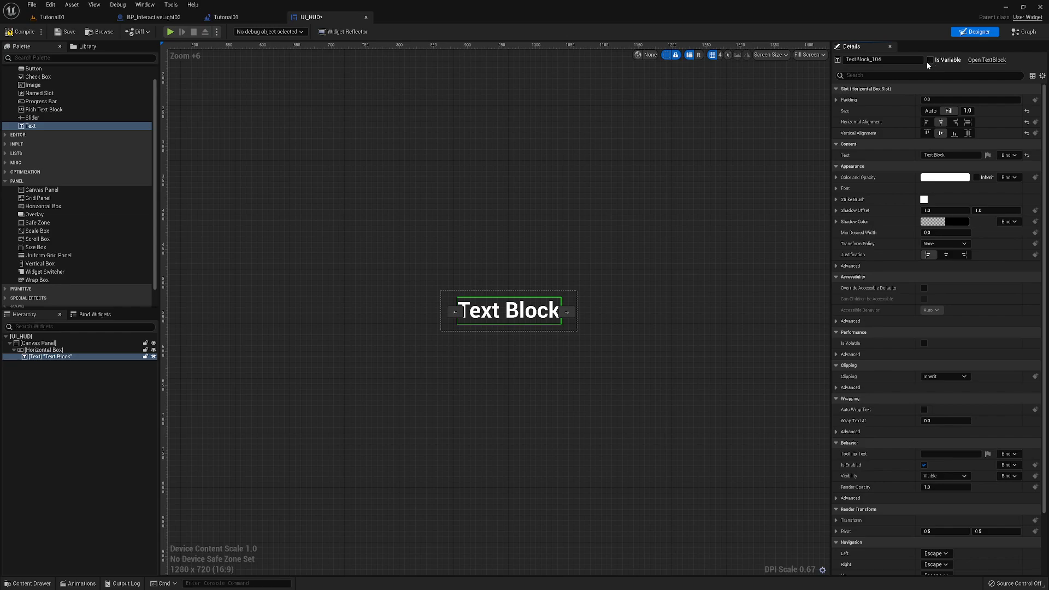
Rename the text block to txtScreenText and make it a variable
drag(887, 60, 840, 61)
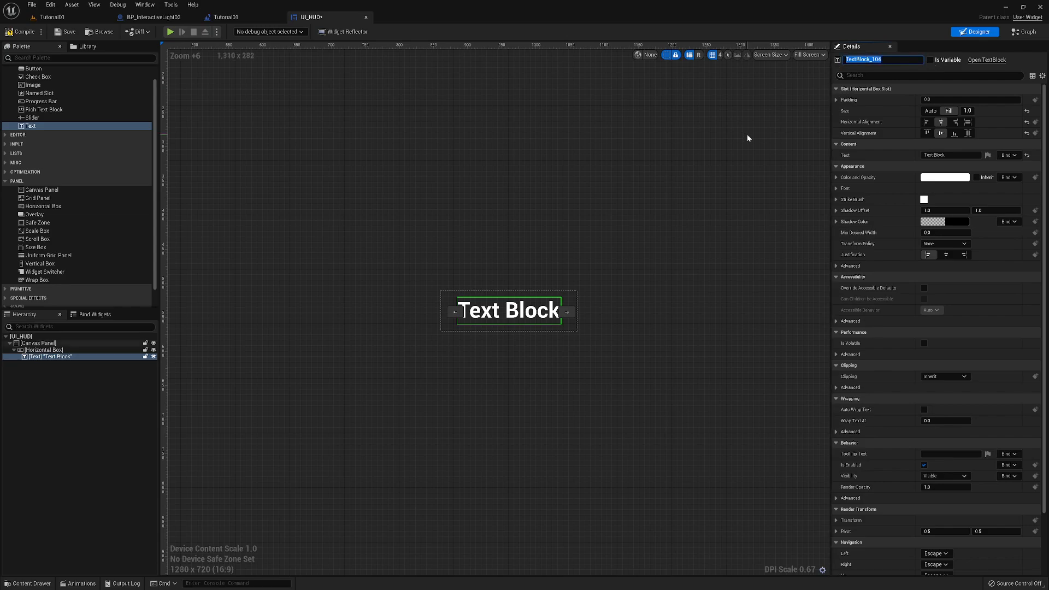
text(txtScreenText)
key(Return)
click(931, 60)
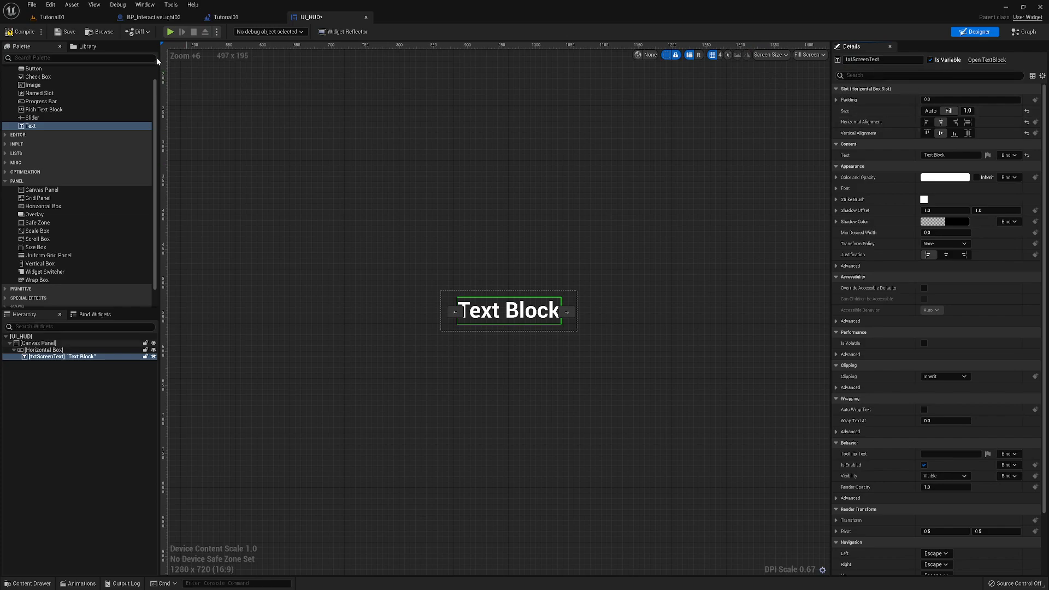
Compile and save the UI_HUD widget blueprint
click(23, 34)
click(69, 33)
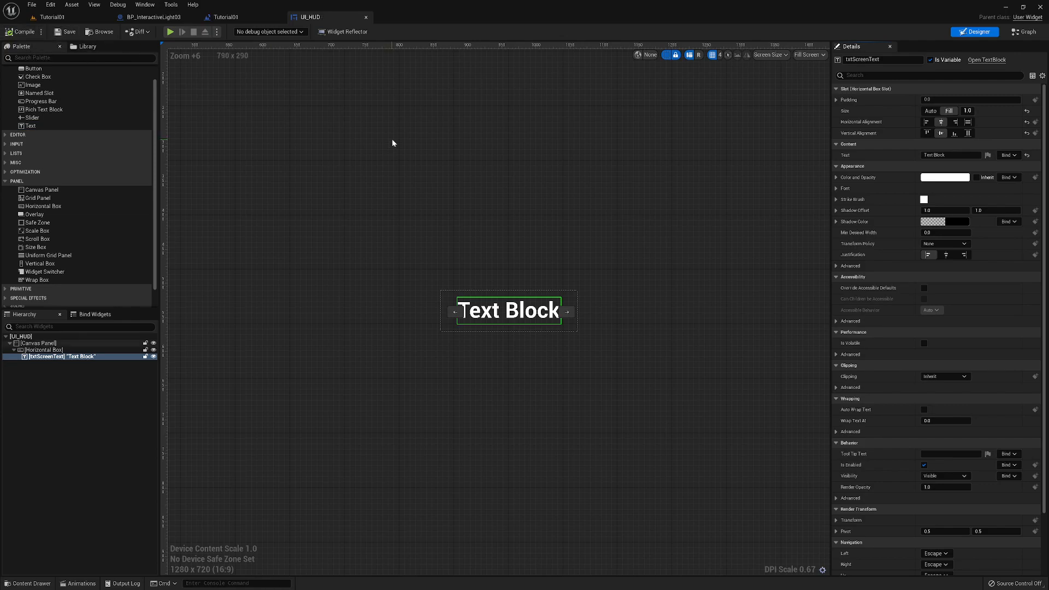
scroll(382, 201, down, 6)
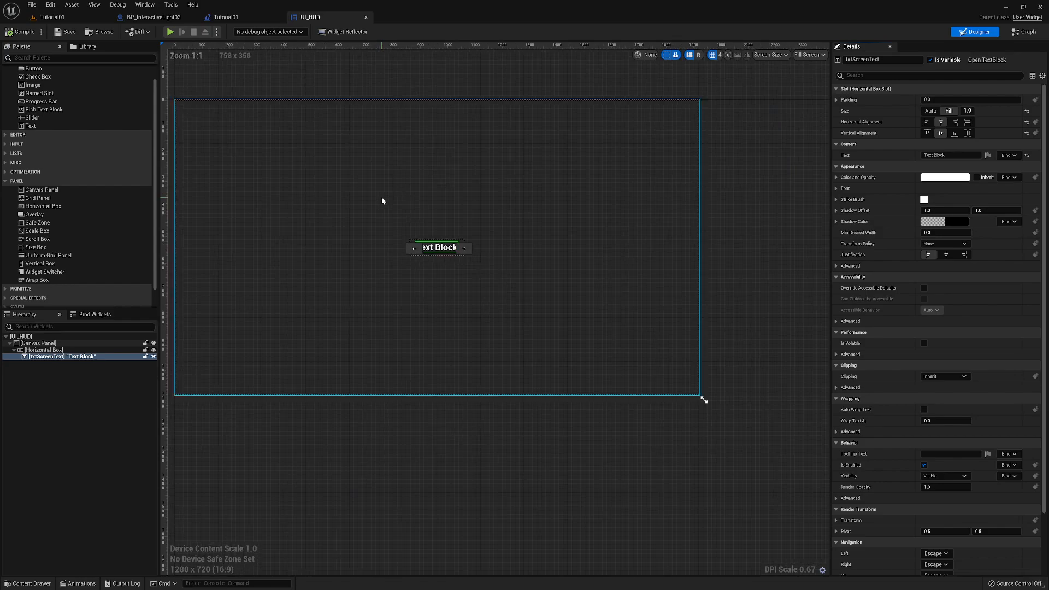
right_drag(382, 201, 436, 215)
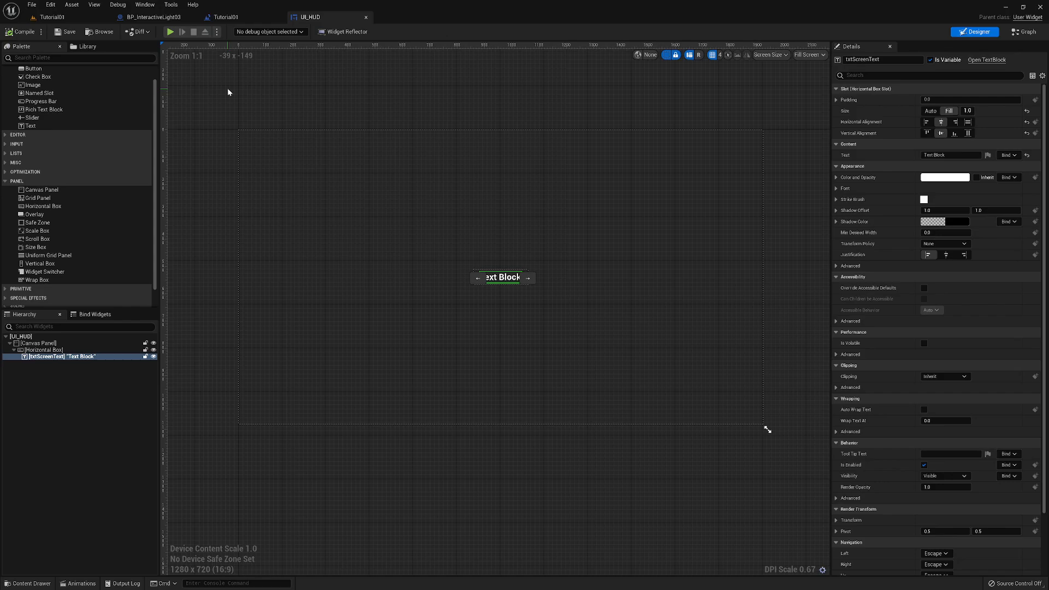
Play the Tutorial01 level, walk around the building to check for on-screen text, and stop the session
click(52, 17)
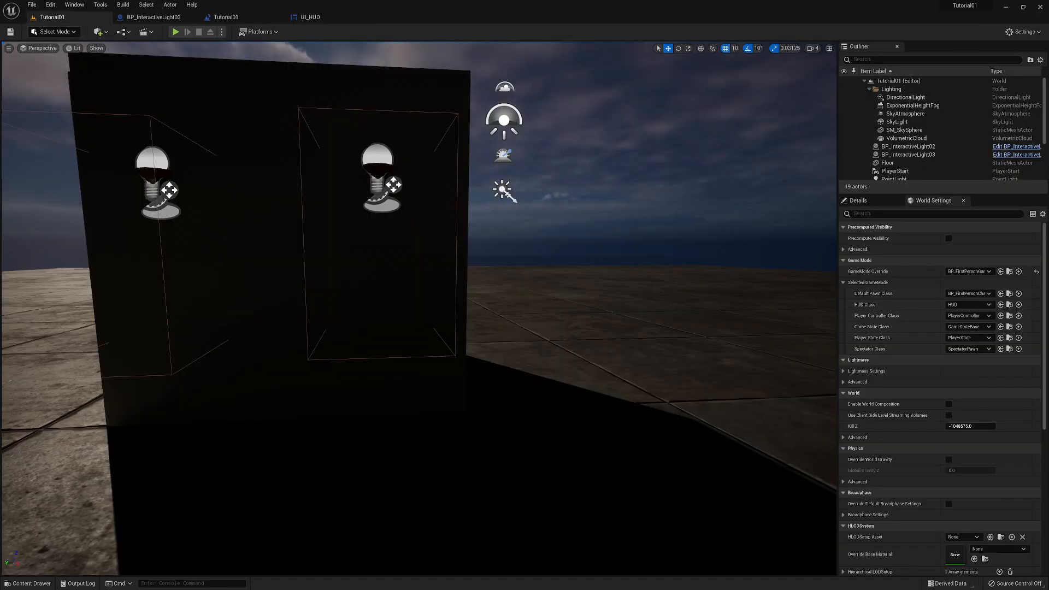
click(175, 32)
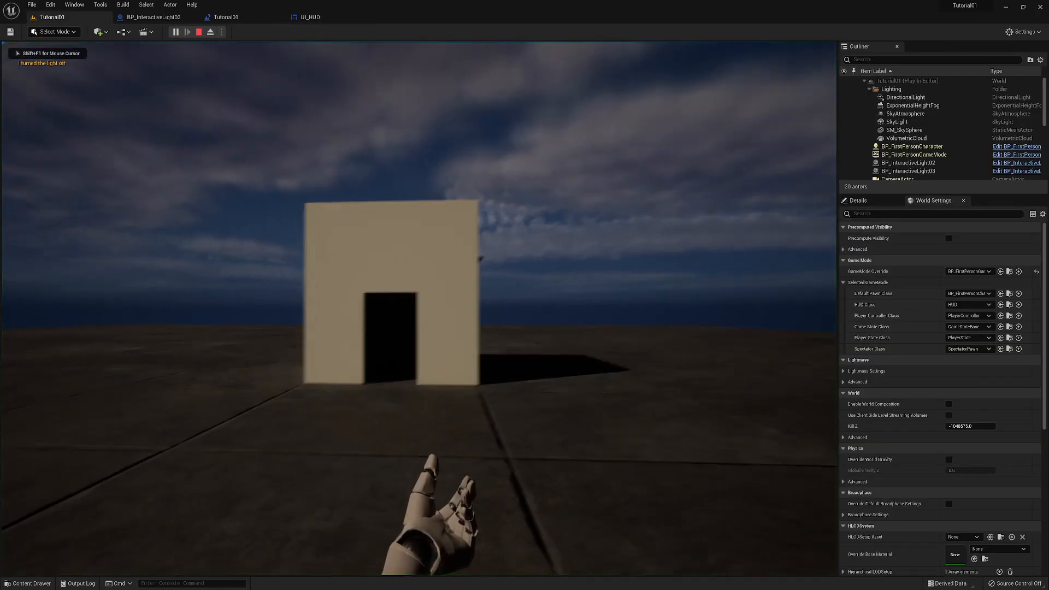
key(w)
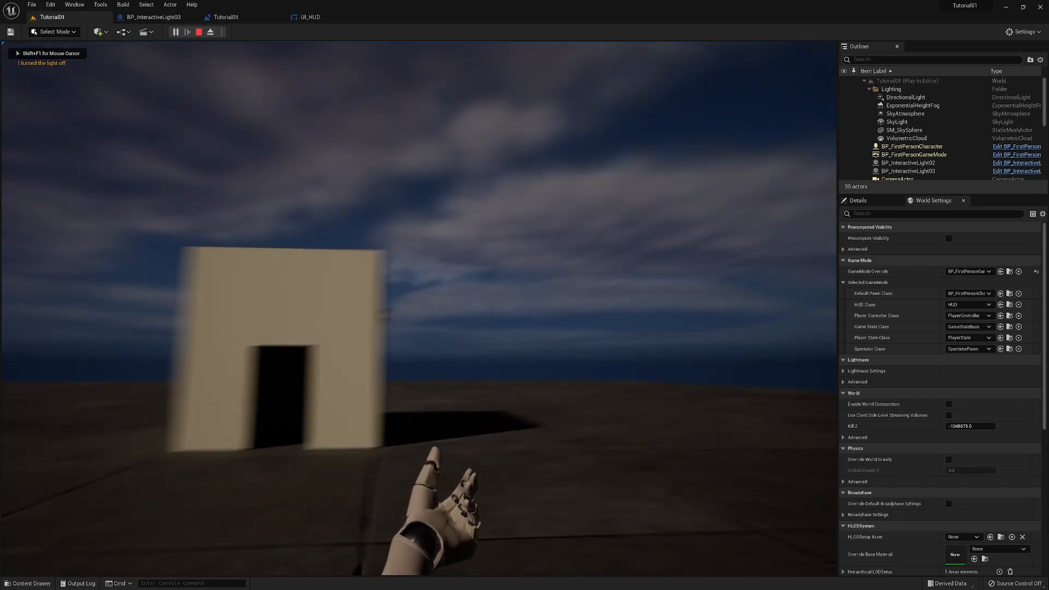
key(d)
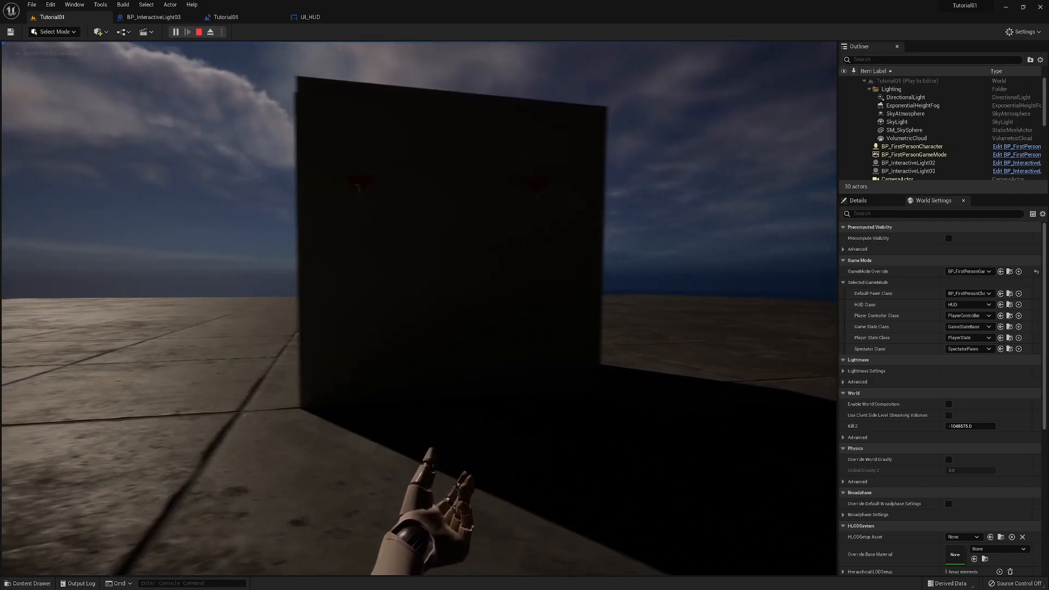
key(a)
key(Escape)
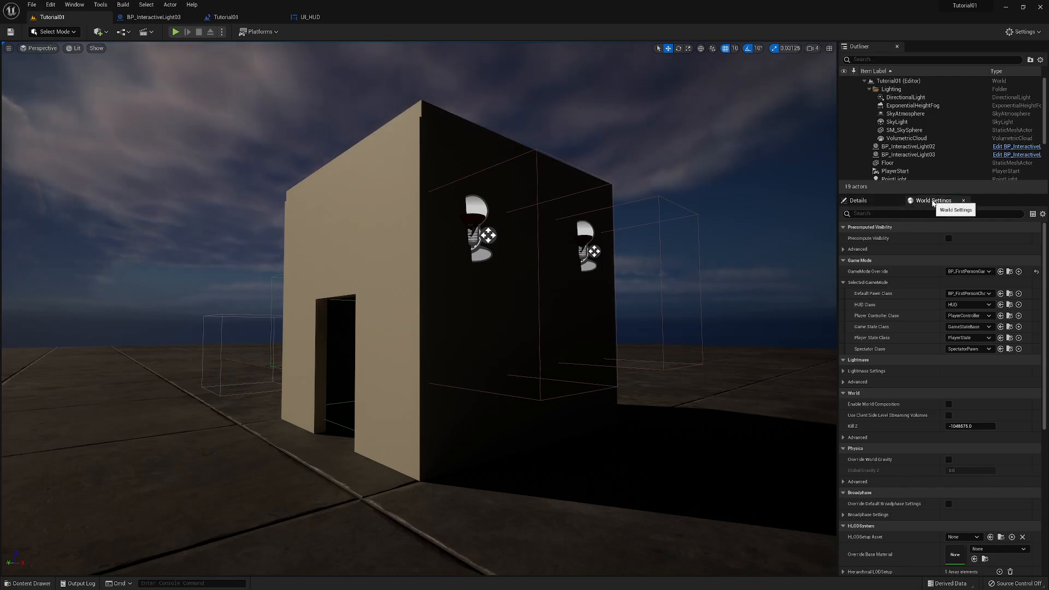
Locate the level's default pawn class from the World Settings and open the BP_FirstPersonCharacter blueprint for editing
click(74, 5)
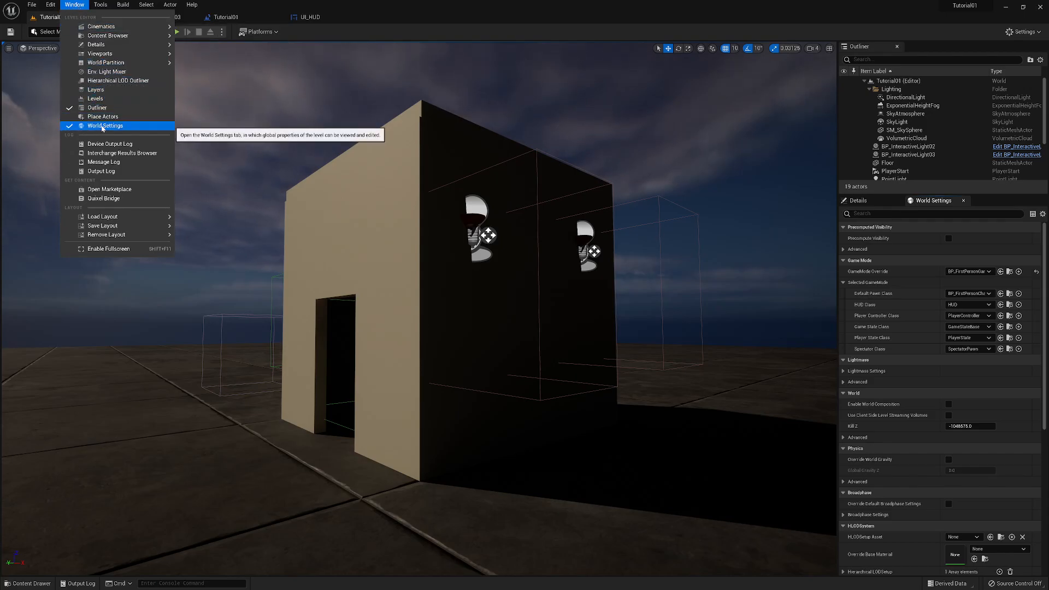
click(79, 5)
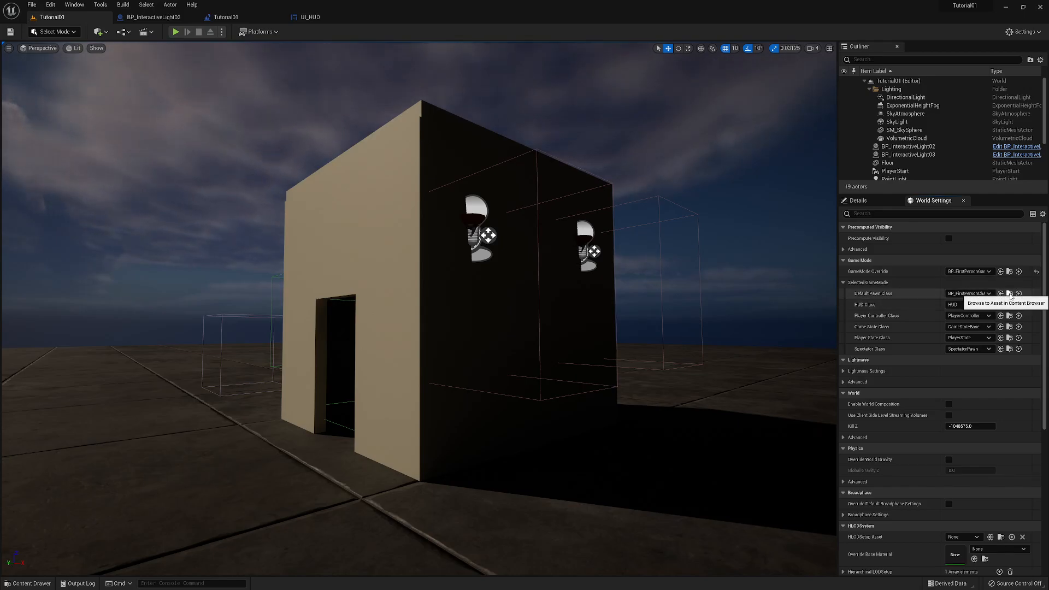
click(1011, 294)
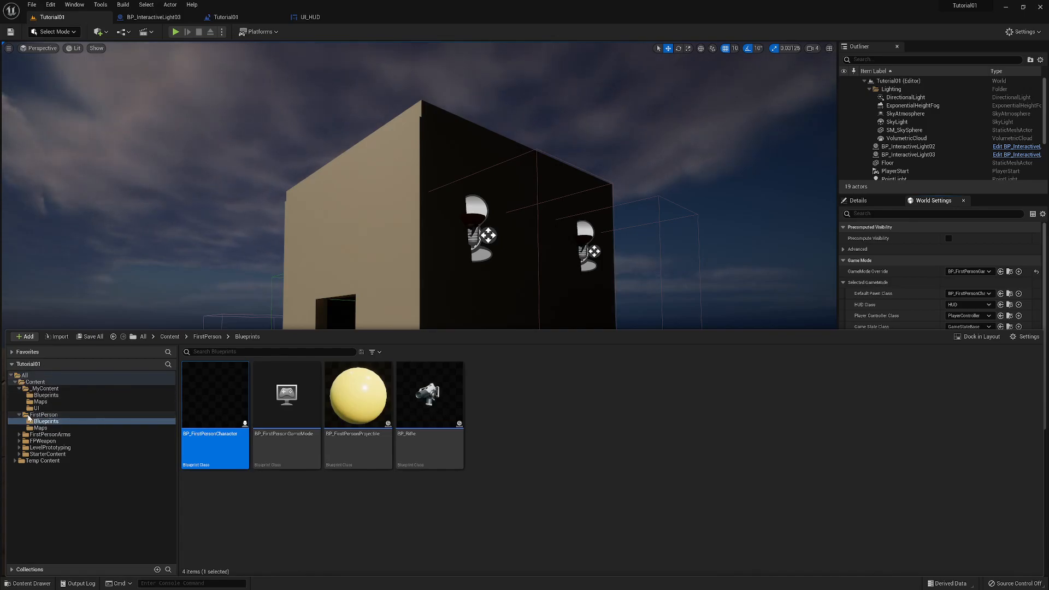
click(20, 388)
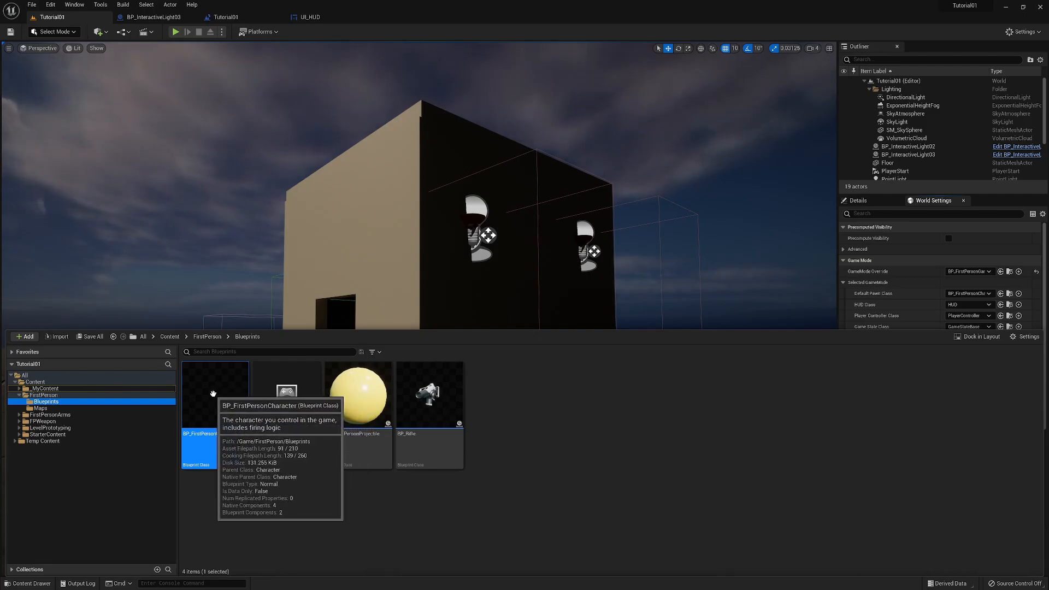
double_click(213, 394)
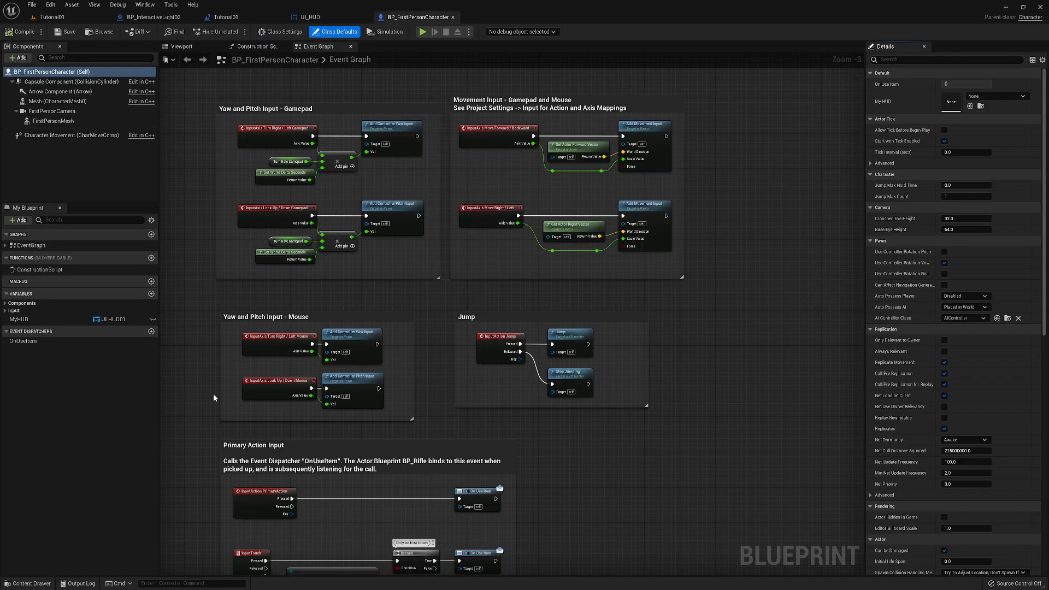
Examine the character's input node groups in the Event Graph and its camera, arms and arrow components in the 3D preview
right_drag(188, 405, 241, 388)
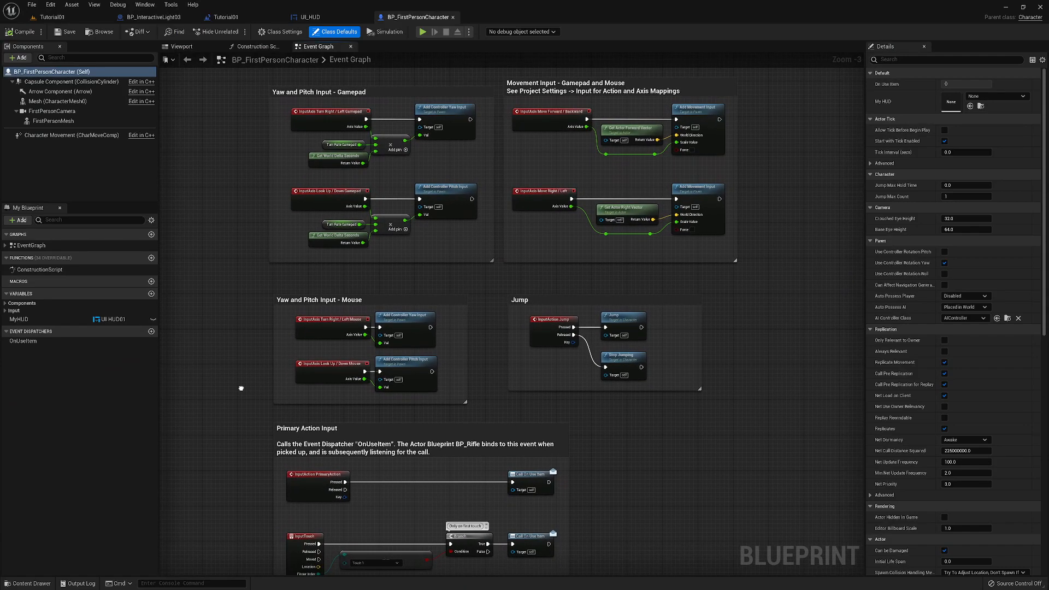
scroll(241, 389, down, 1)
drag(221, 149, 612, 549)
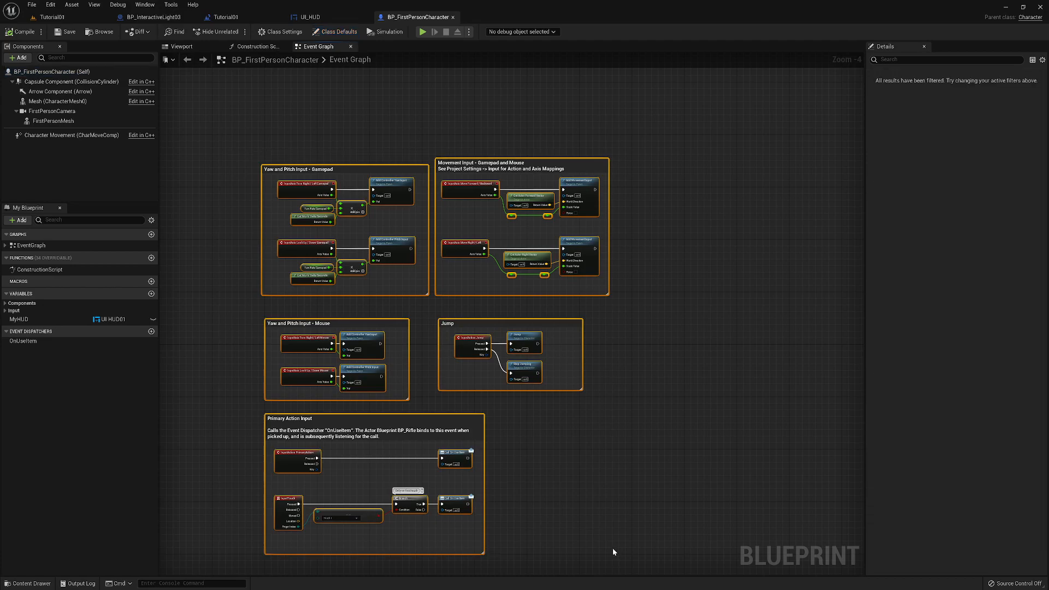
click(542, 429)
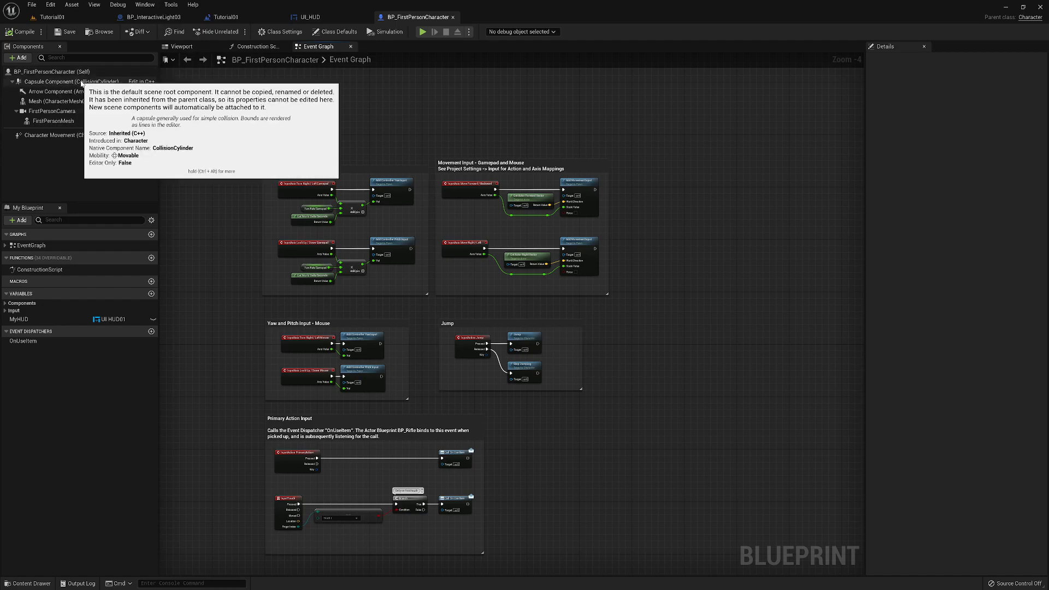
click(188, 47)
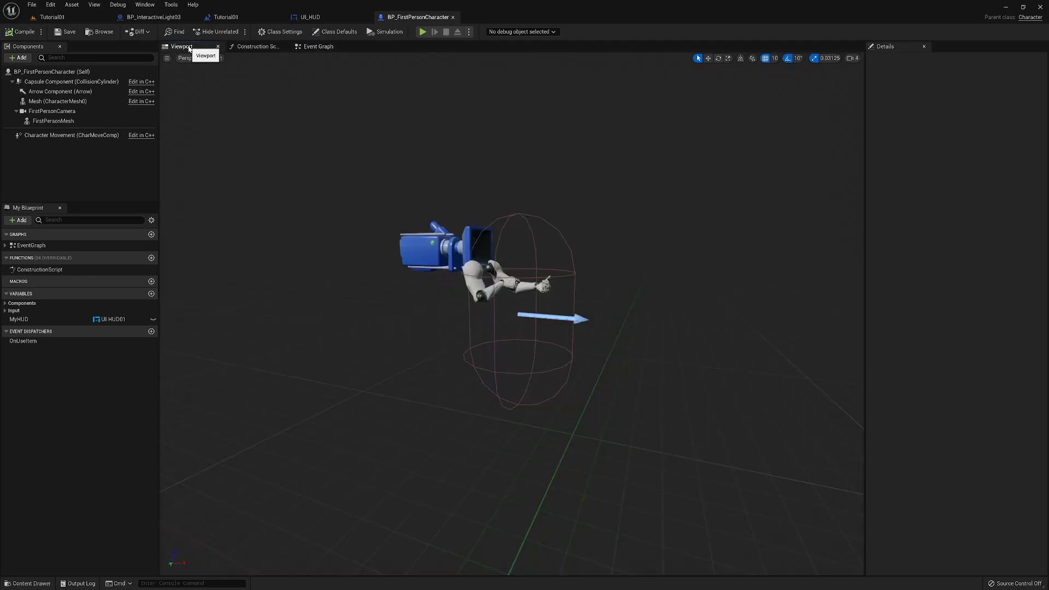
drag(438, 316, 864, 328)
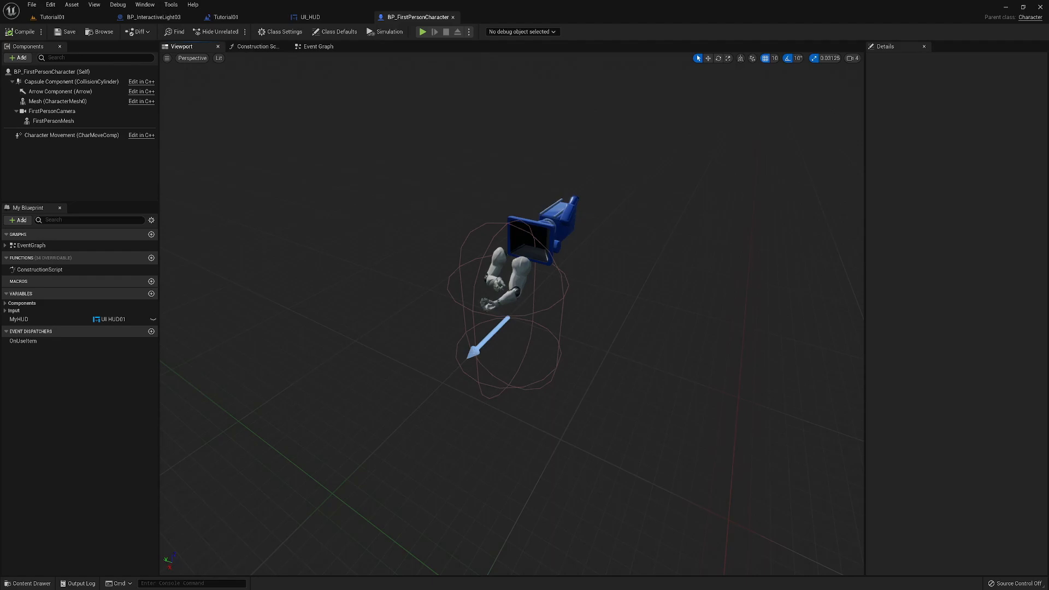
click(473, 352)
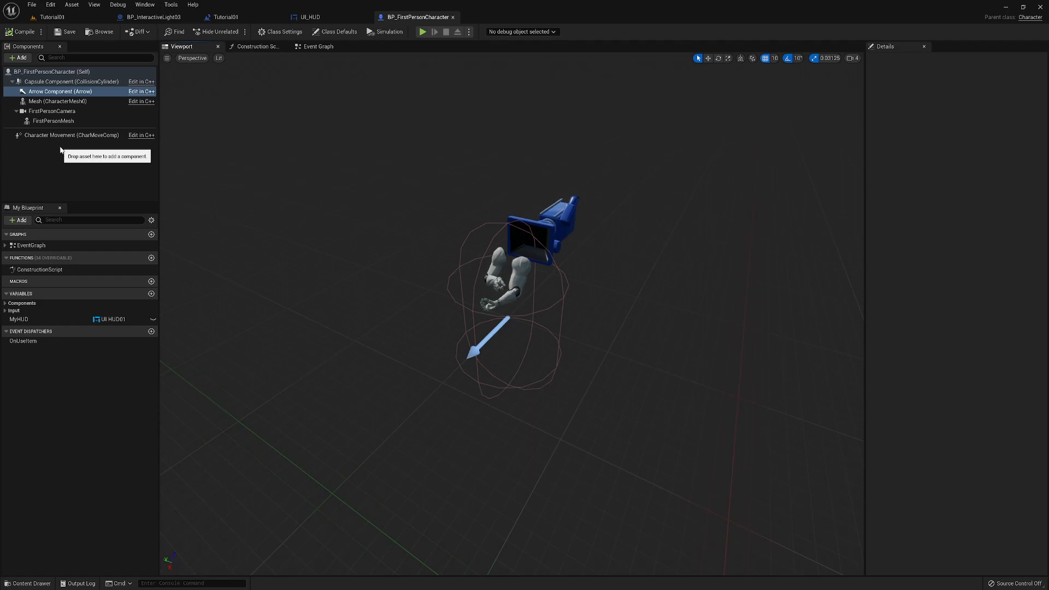
Inspect the existing MyHUD variable's settings and the Construction Script graph
click(17, 320)
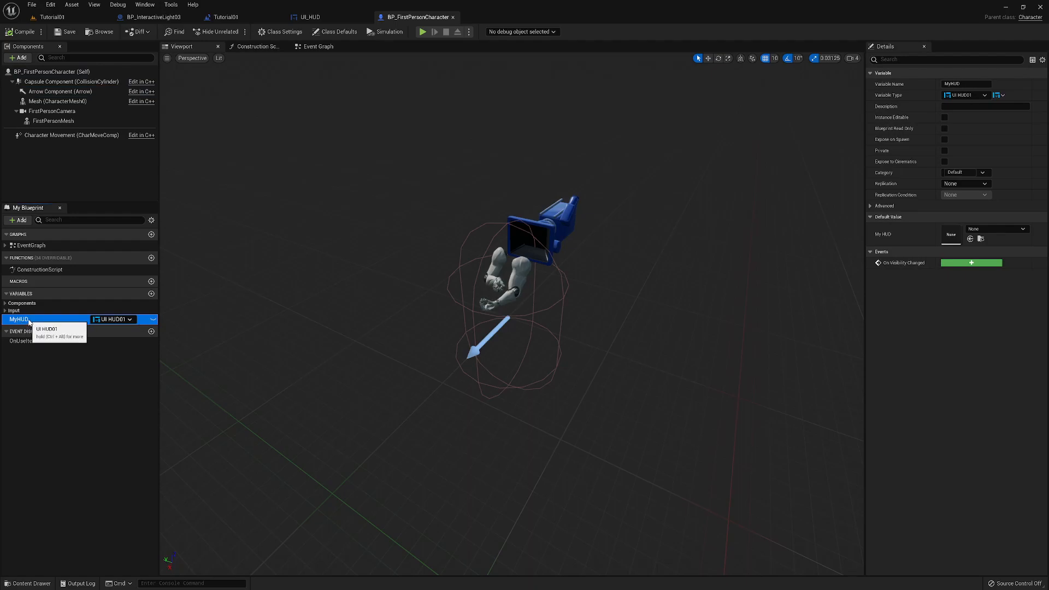
right_click(28, 320)
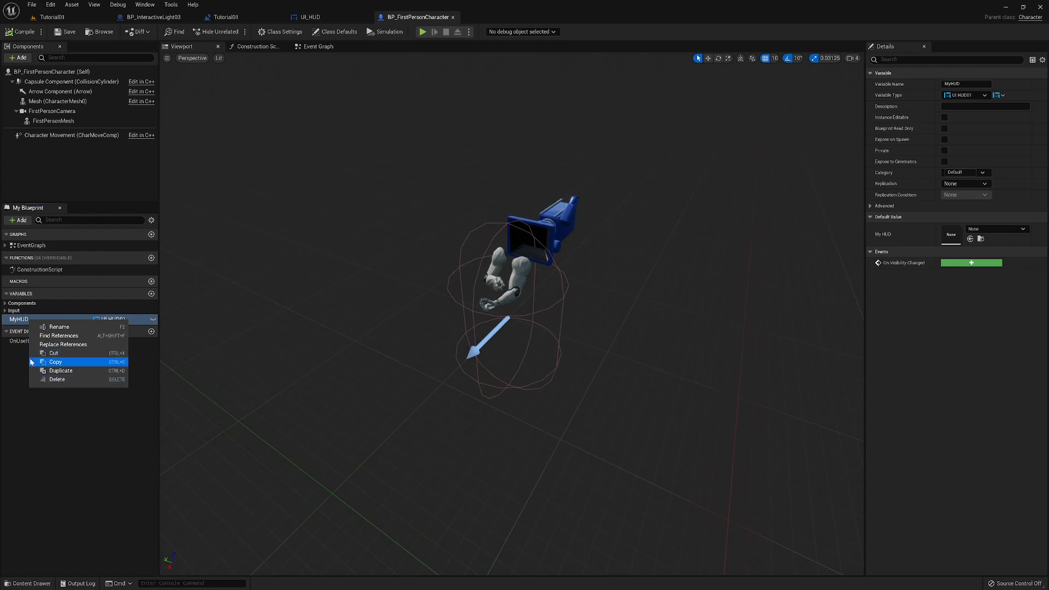
click(139, 359)
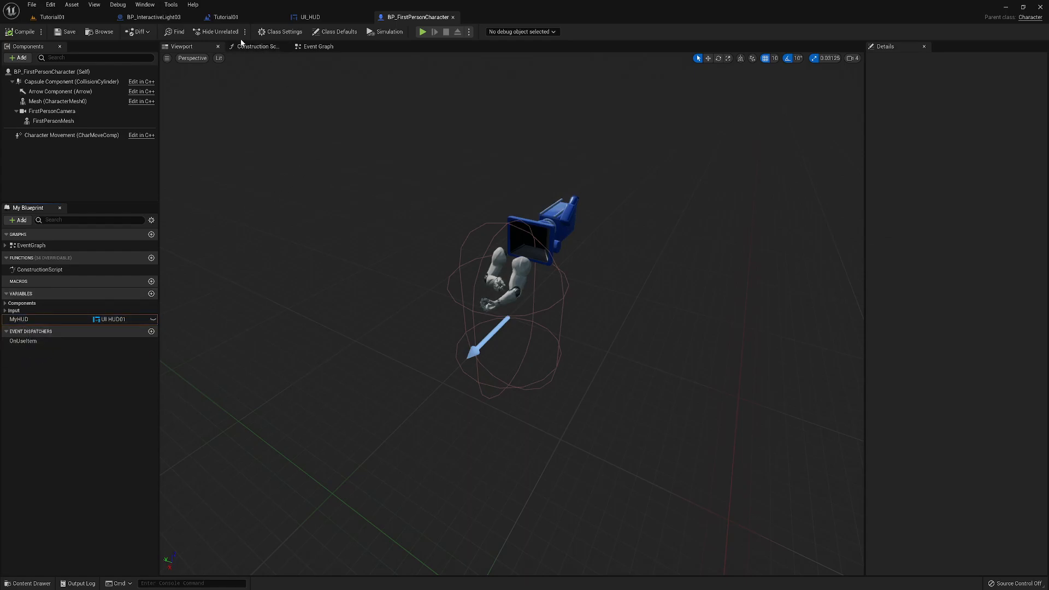
click(255, 46)
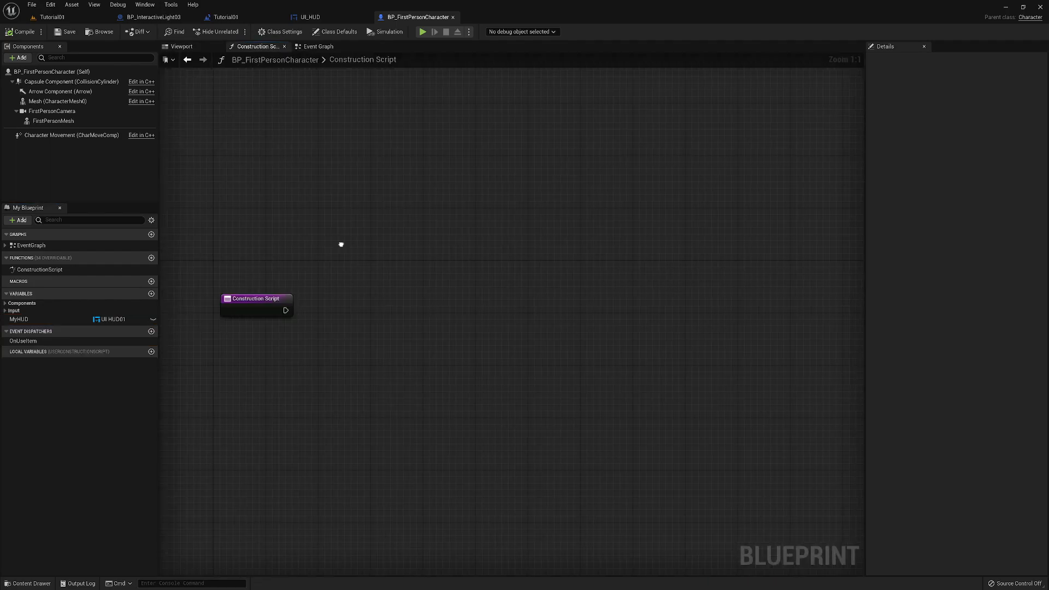
right_drag(340, 244, 450, 222)
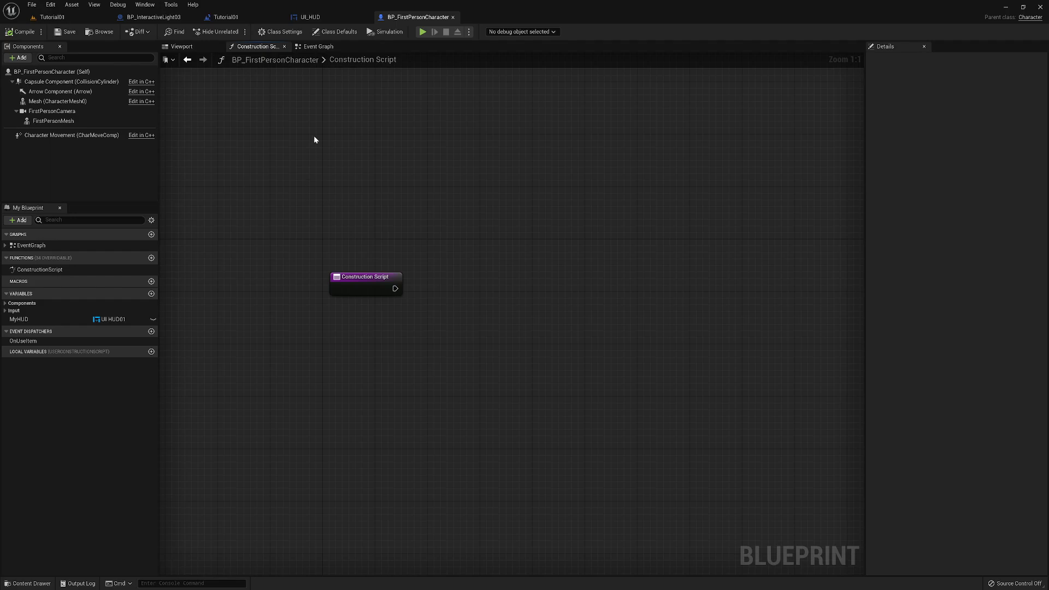
Add an Event BeginPlay node in the empty area beside the movement input nodes of the Event Graph
click(314, 47)
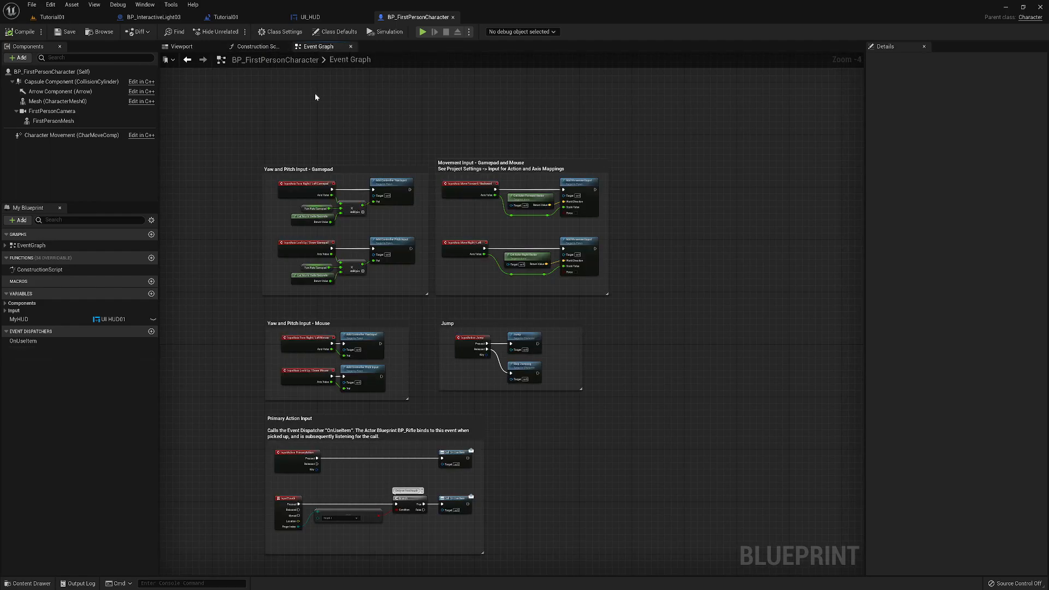
right_drag(677, 353, 588, 328)
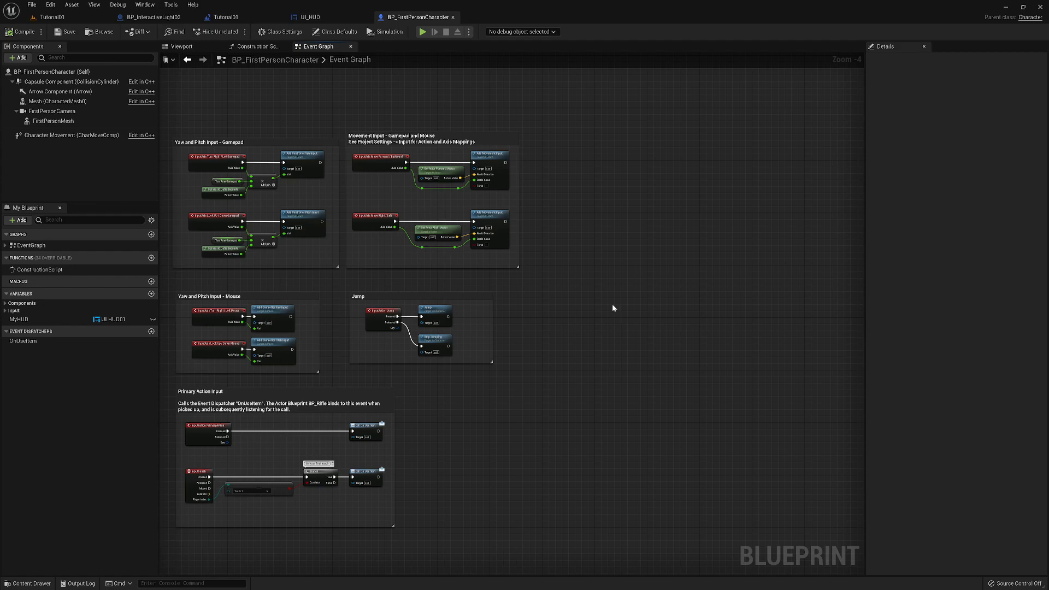
scroll(487, 304, up, 3)
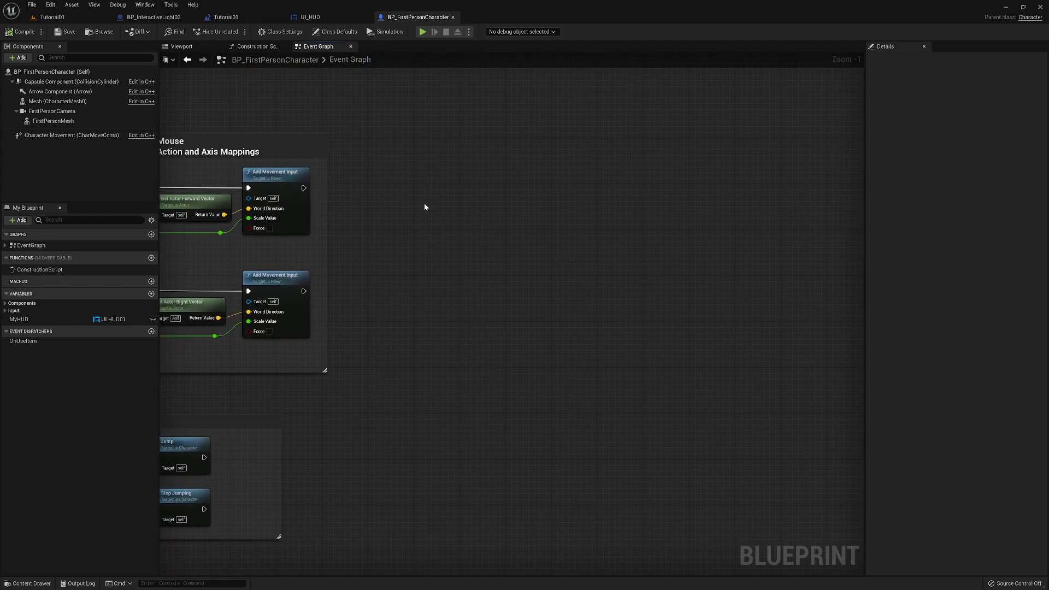
right_click(424, 207)
text(begin)
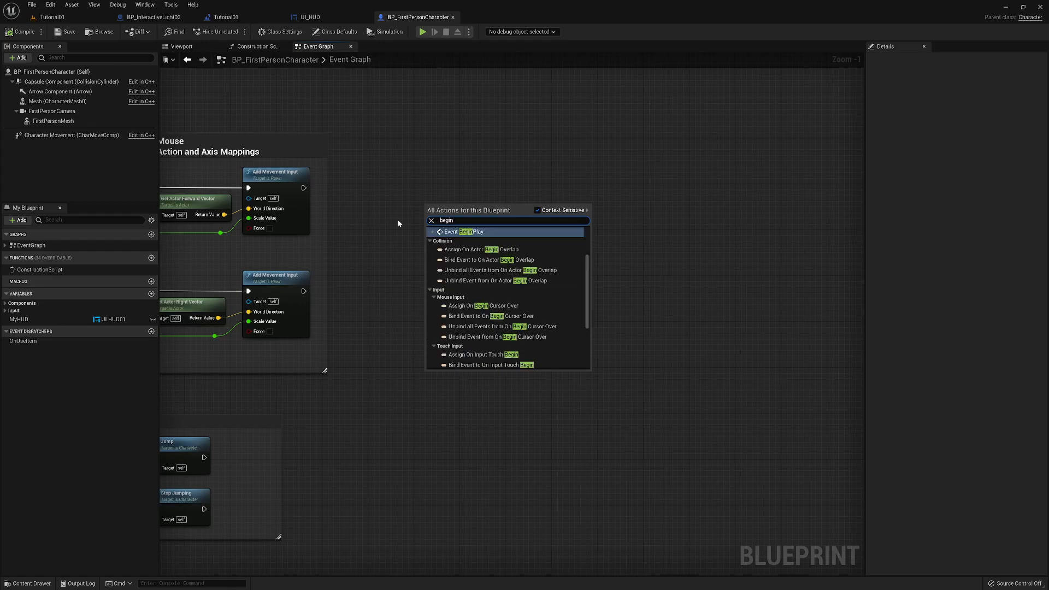
key(Return)
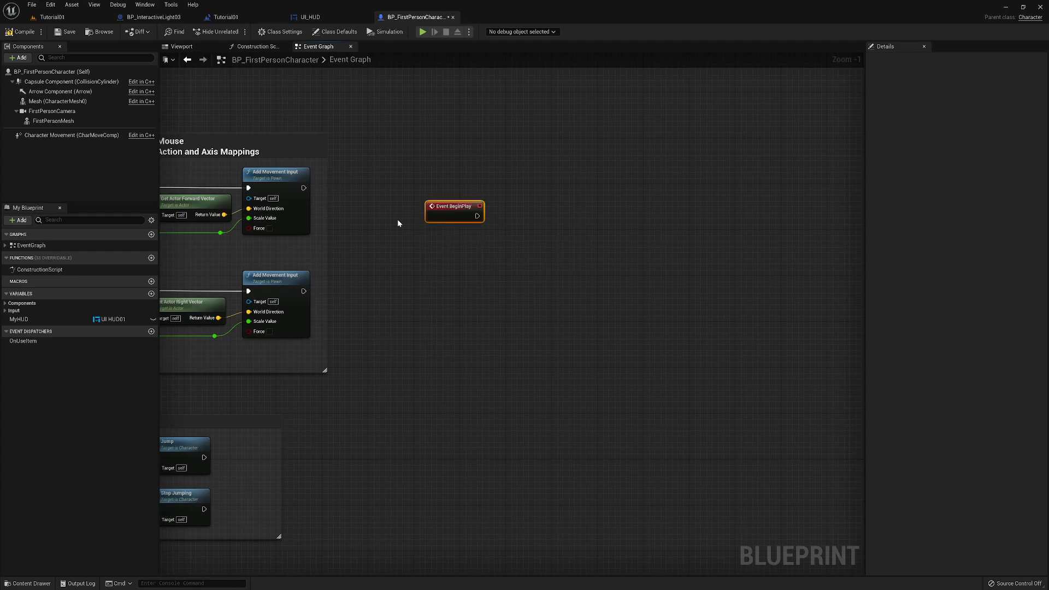
Add a Create Widget node driven by Event BeginPlay and align it level with the event
right_drag(525, 326, 341, 289)
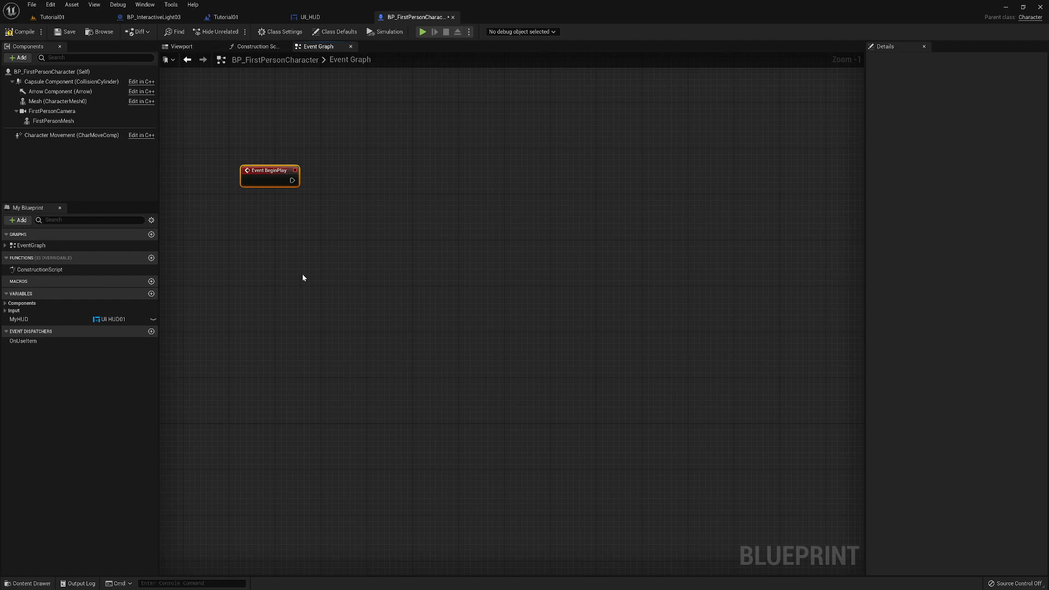
drag(293, 181, 356, 217)
text(createw)
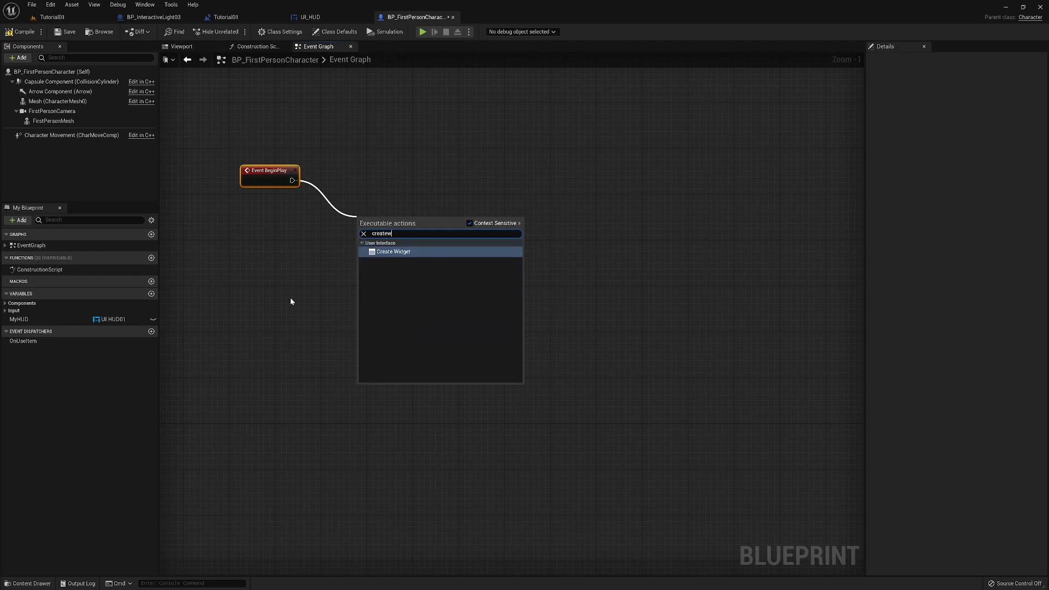
key(Return)
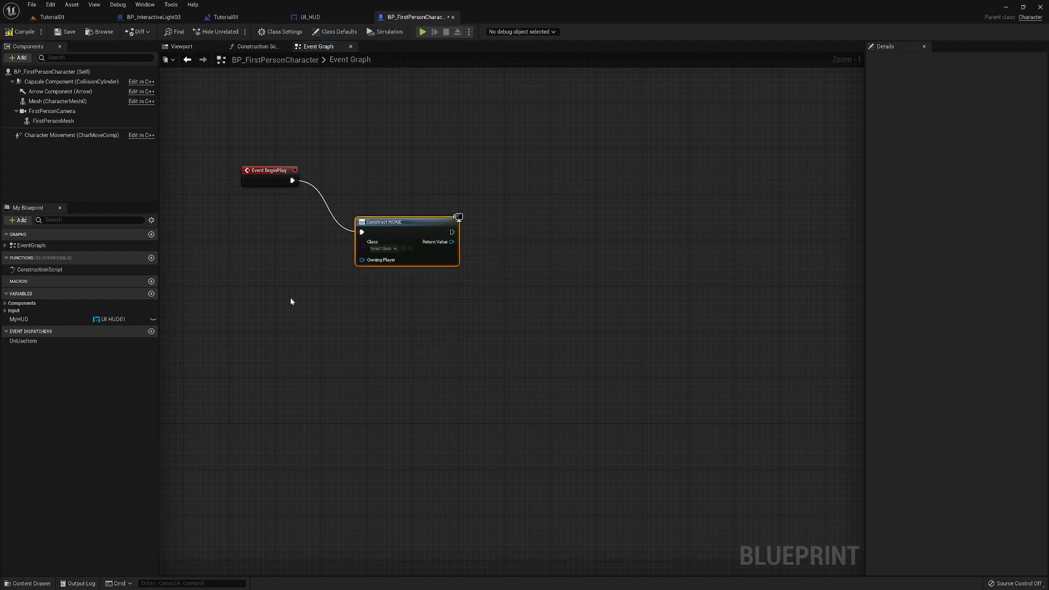
drag(406, 218, 406, 167)
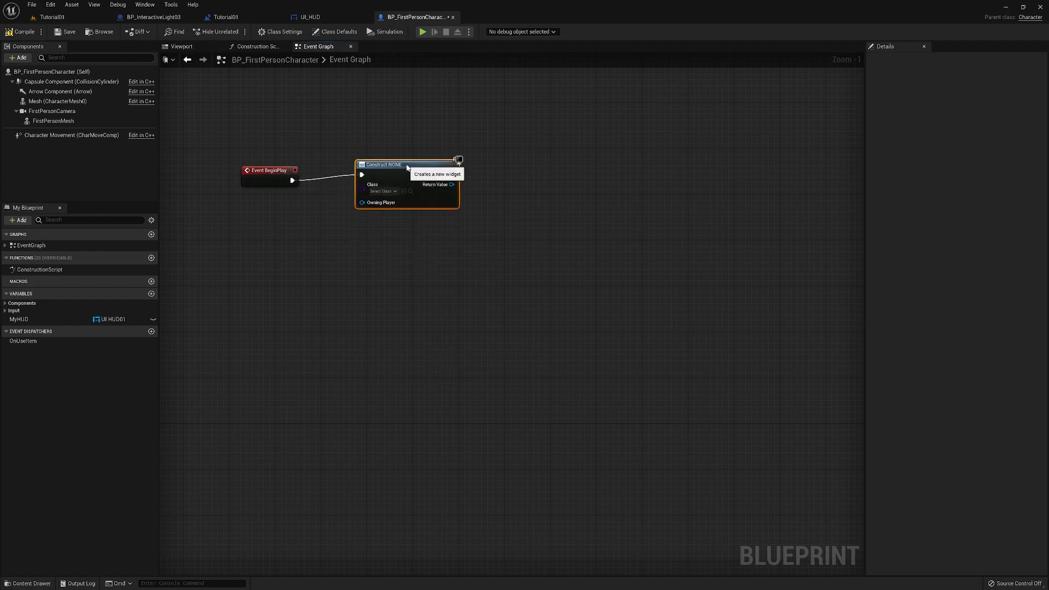
Set the Create Widget node's class to the UI_HUD asset from the _MyContent UI folder
click(394, 197)
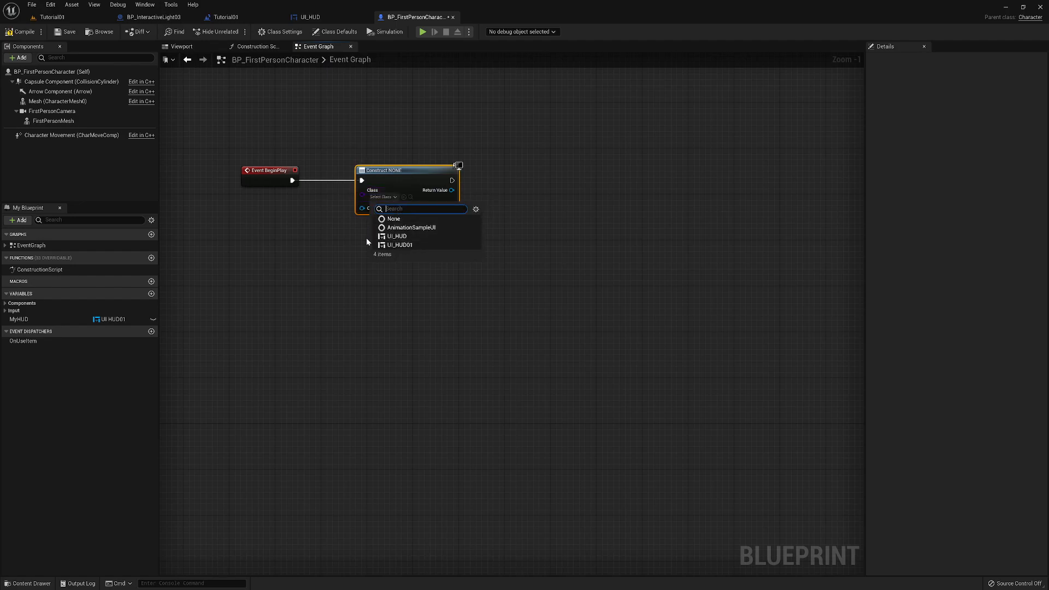
click(343, 248)
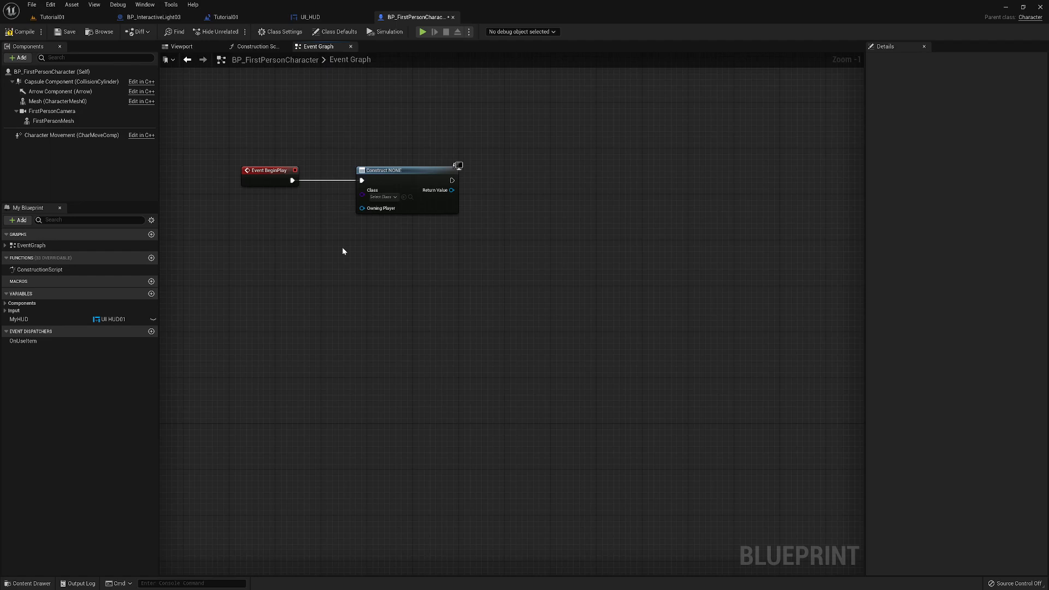
key(ctrl+space)
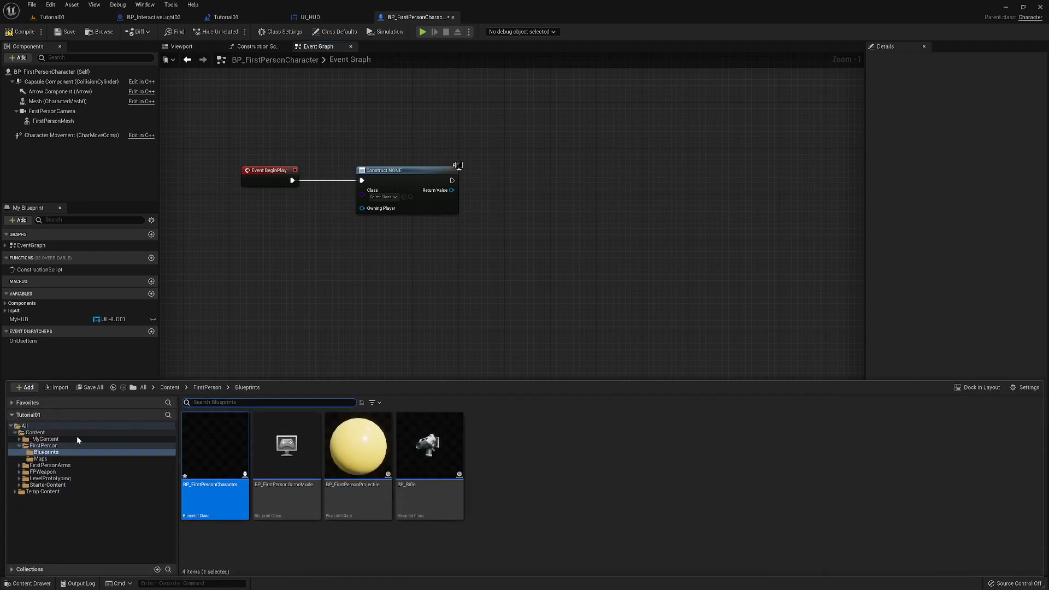
click(19, 440)
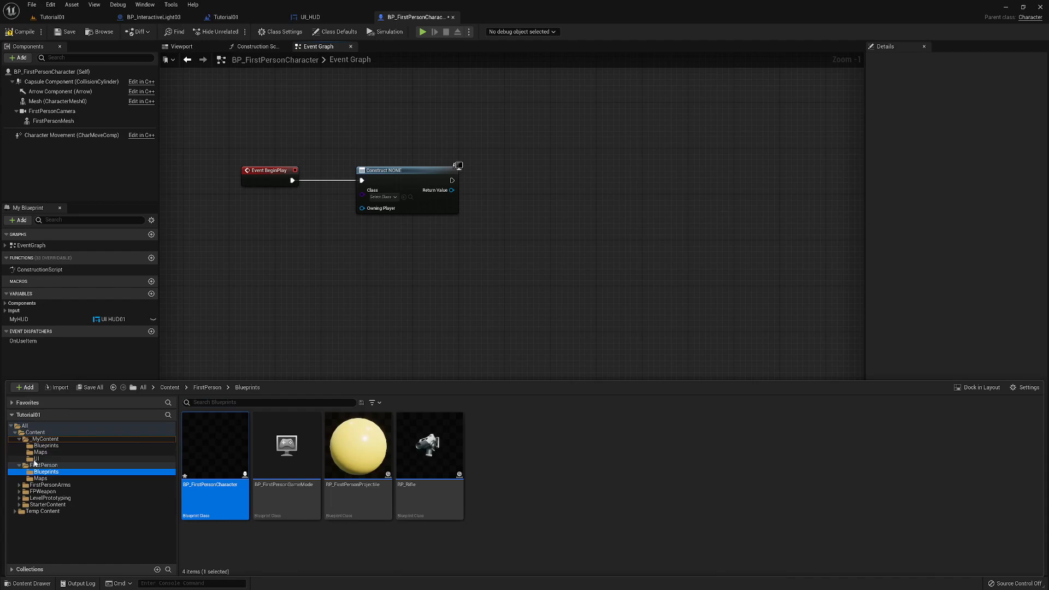
click(37, 458)
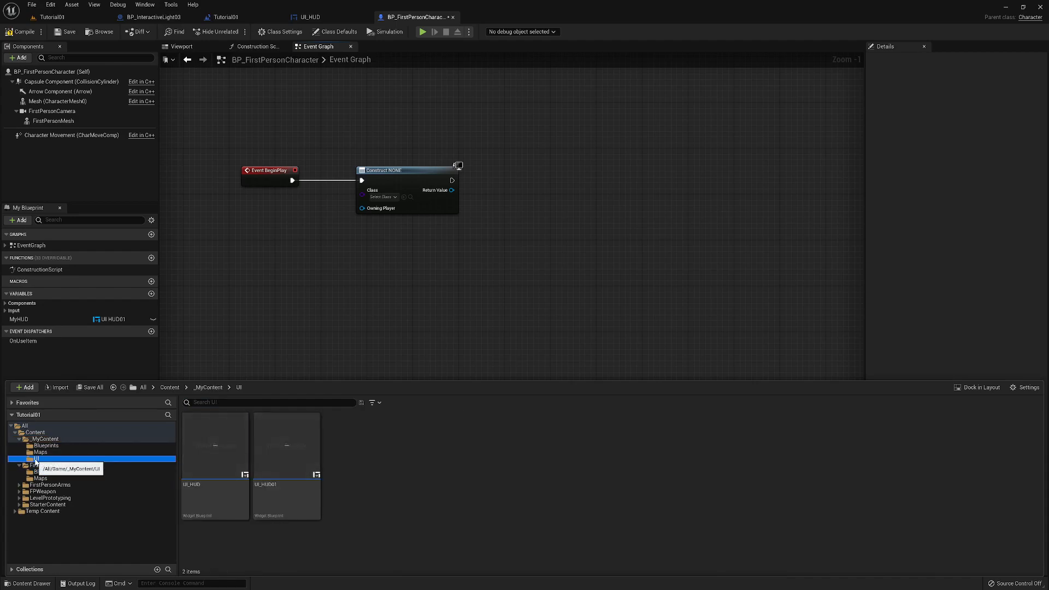
click(210, 496)
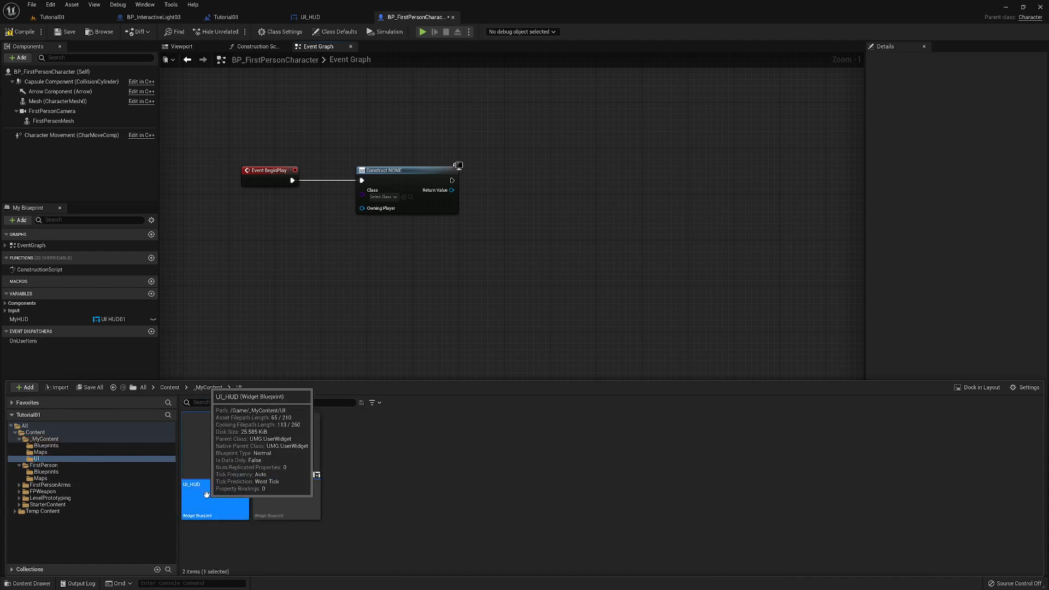
click(404, 199)
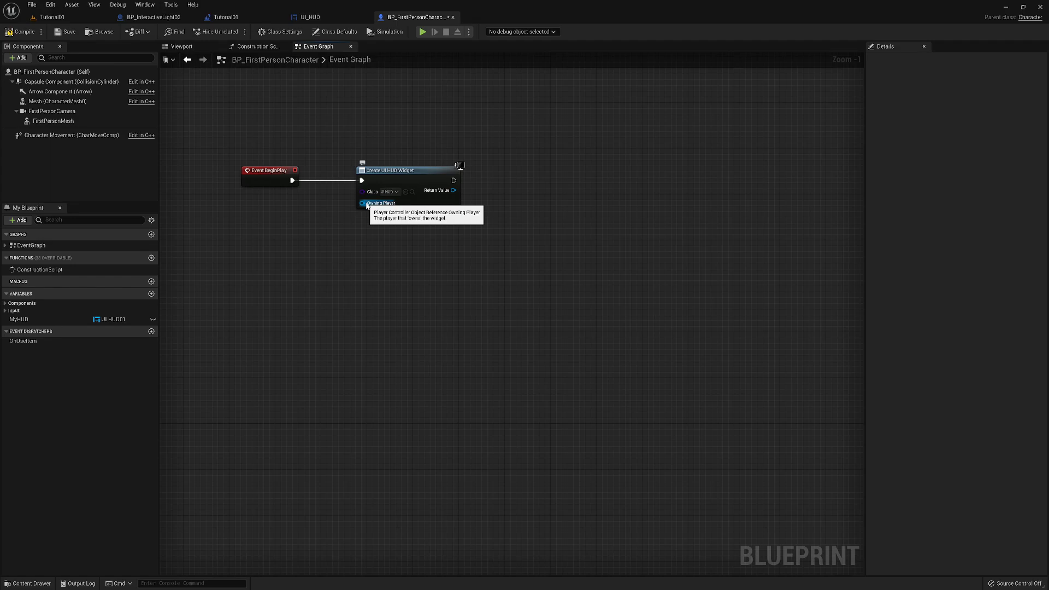
Add a Get Player Controller node, connect it to the Create Widget node's Owning Player input, and tuck it directly beneath that node
right_click(293, 249)
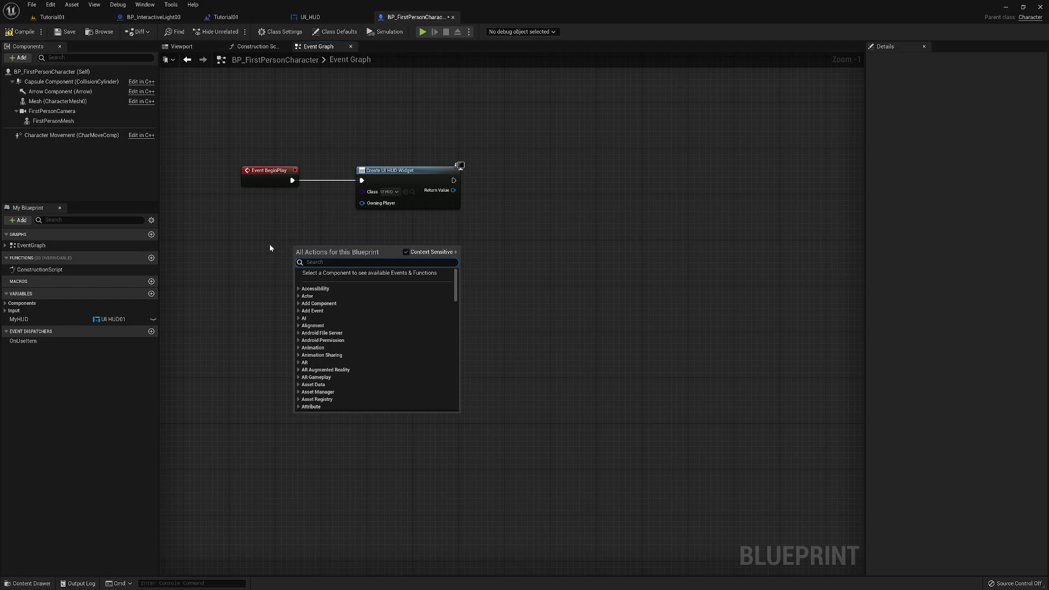
text(get)
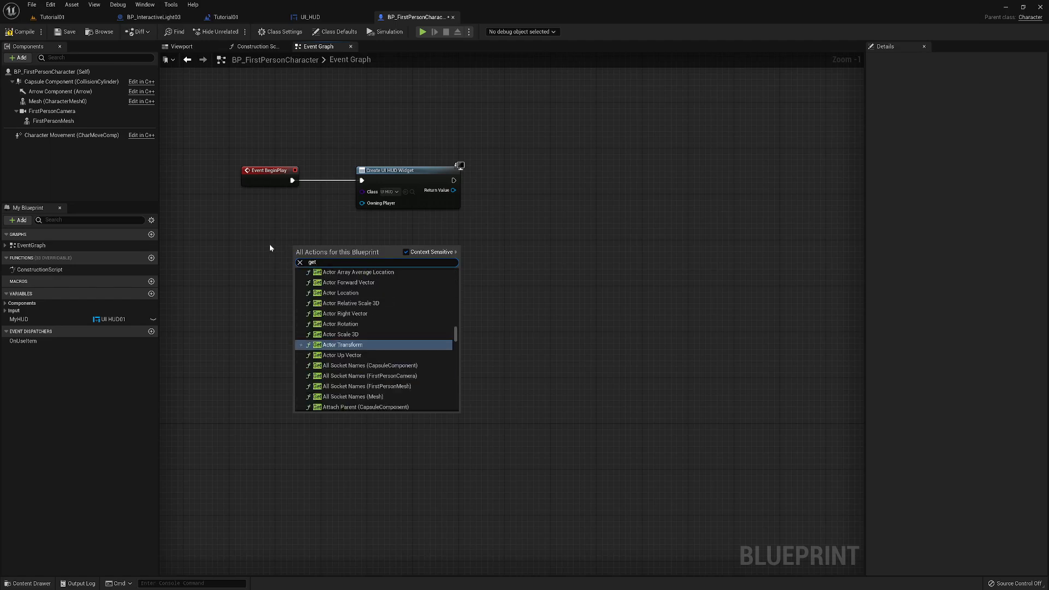
text(pla)
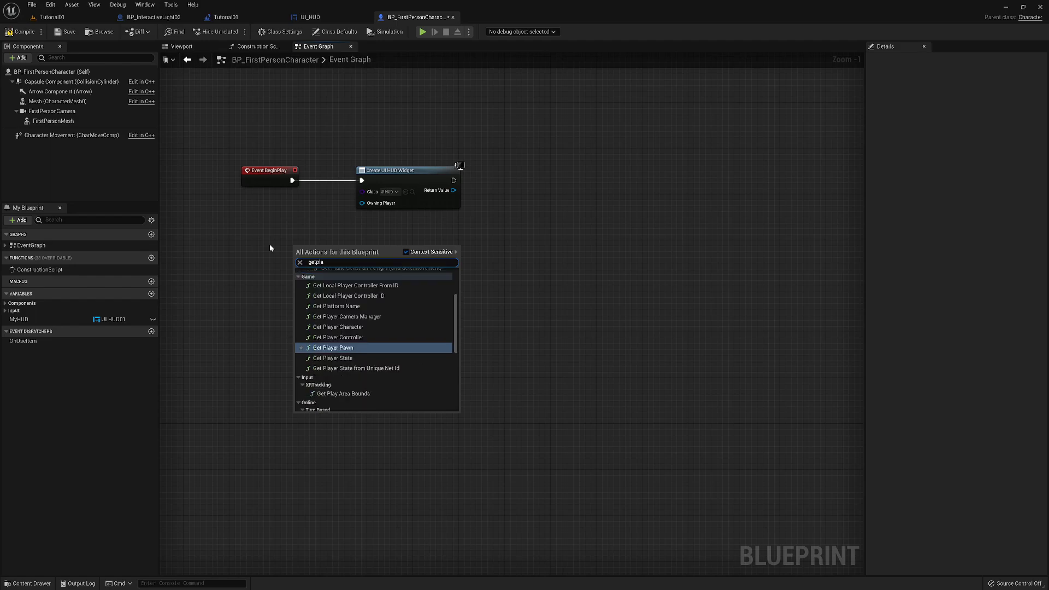
text(yer)
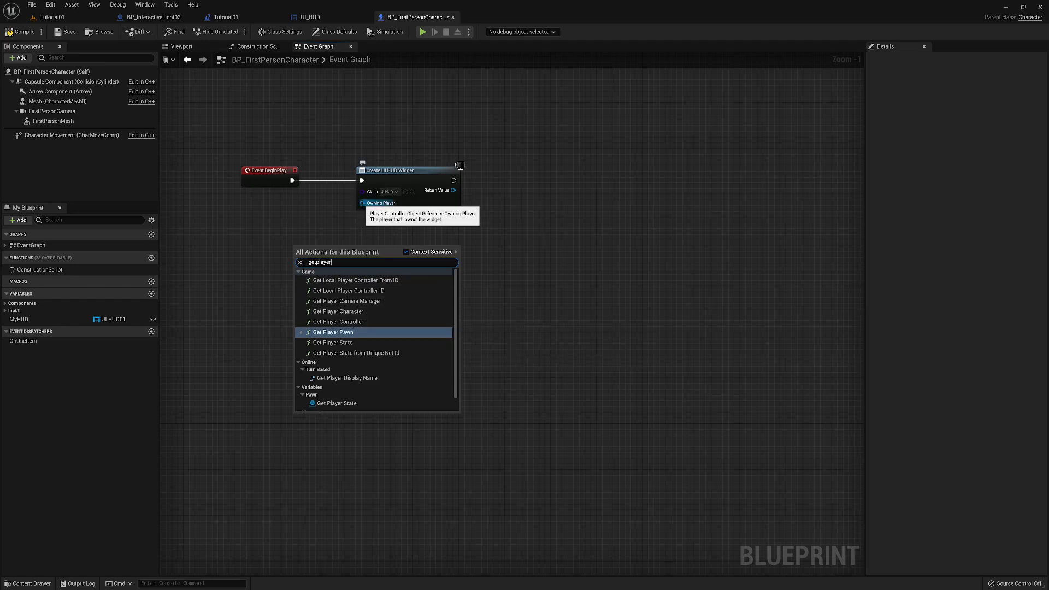
click(340, 322)
drag(366, 249, 302, 227)
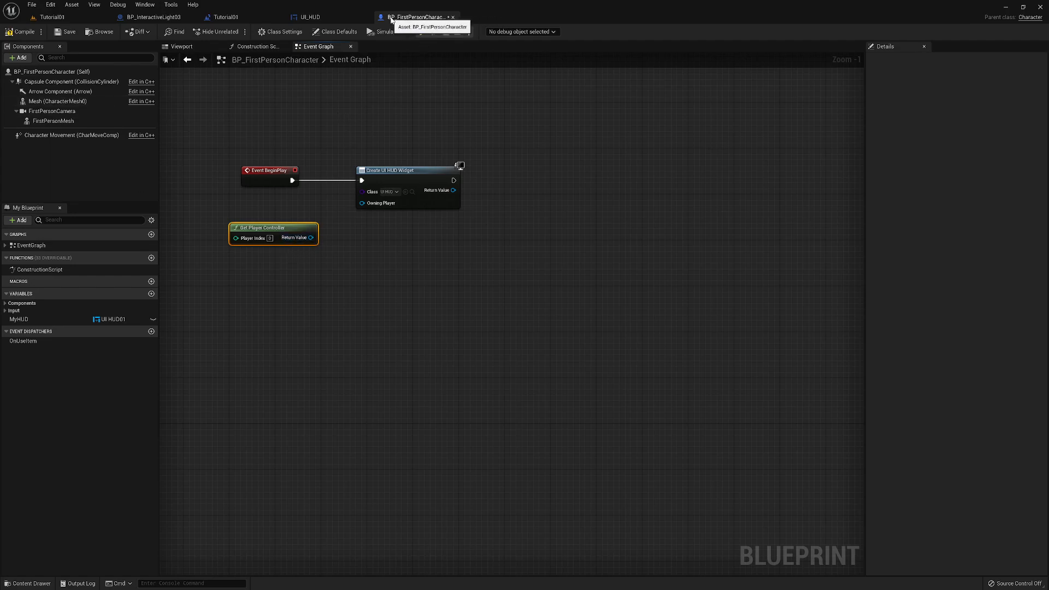
drag(310, 238, 362, 203)
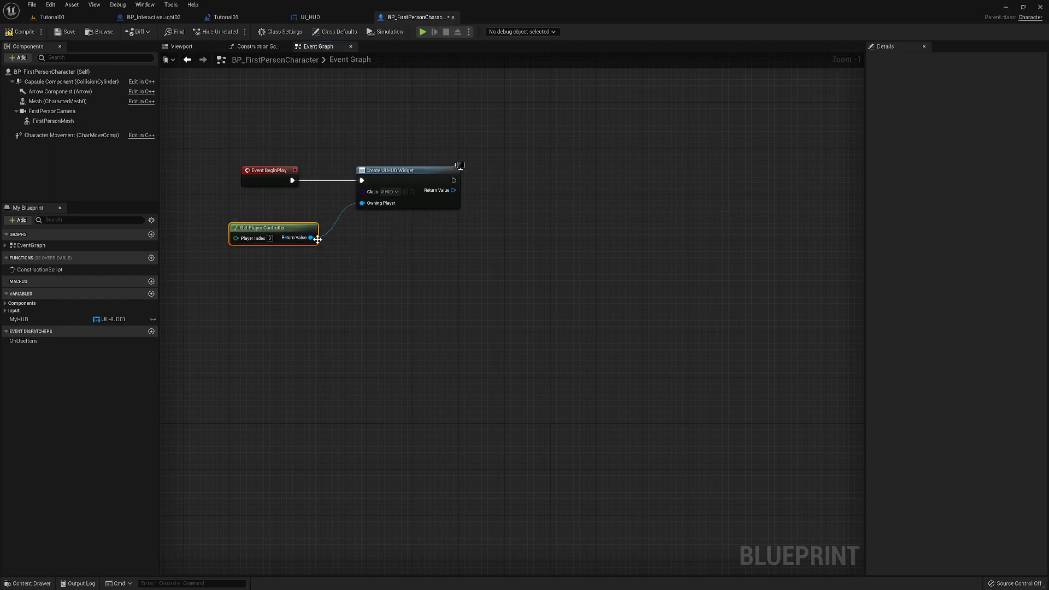
drag(301, 228, 422, 211)
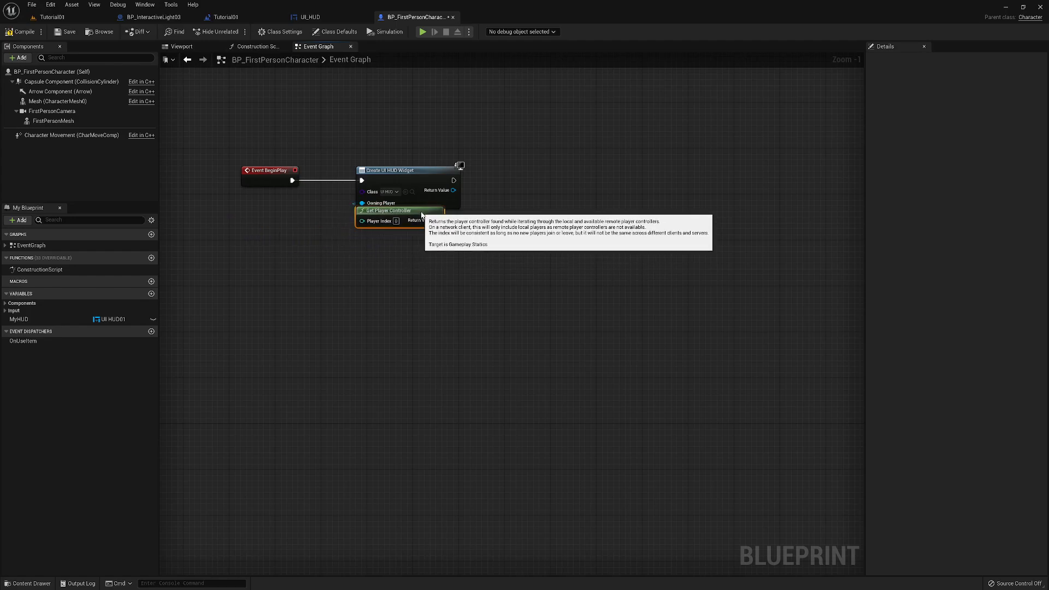
Add an Add to Viewport node from the Create Widget node's return value and align it level with the execution line
right_drag(488, 271, 439, 288)
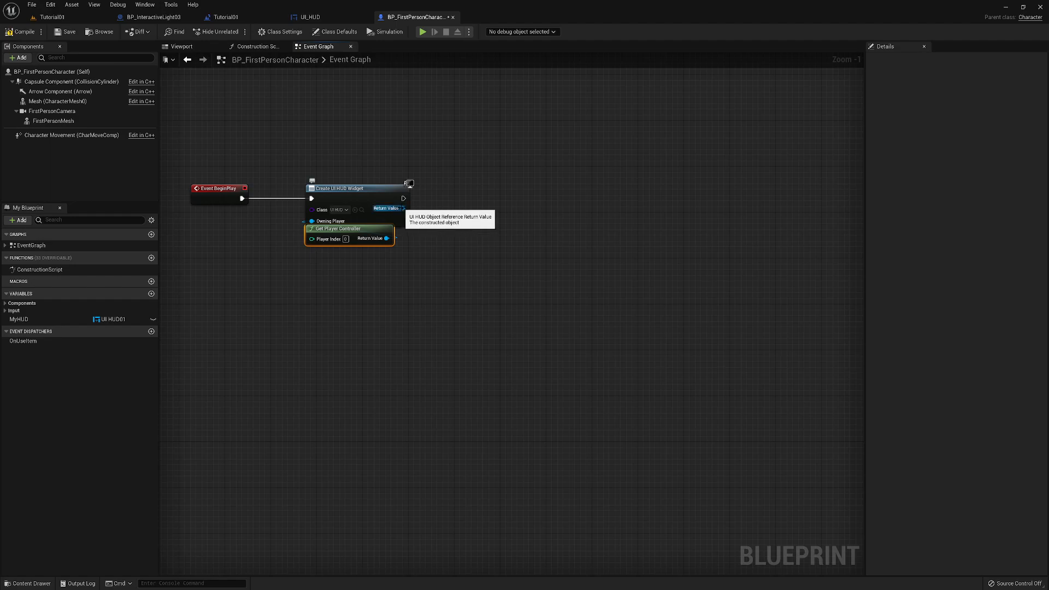
drag(402, 208, 535, 202)
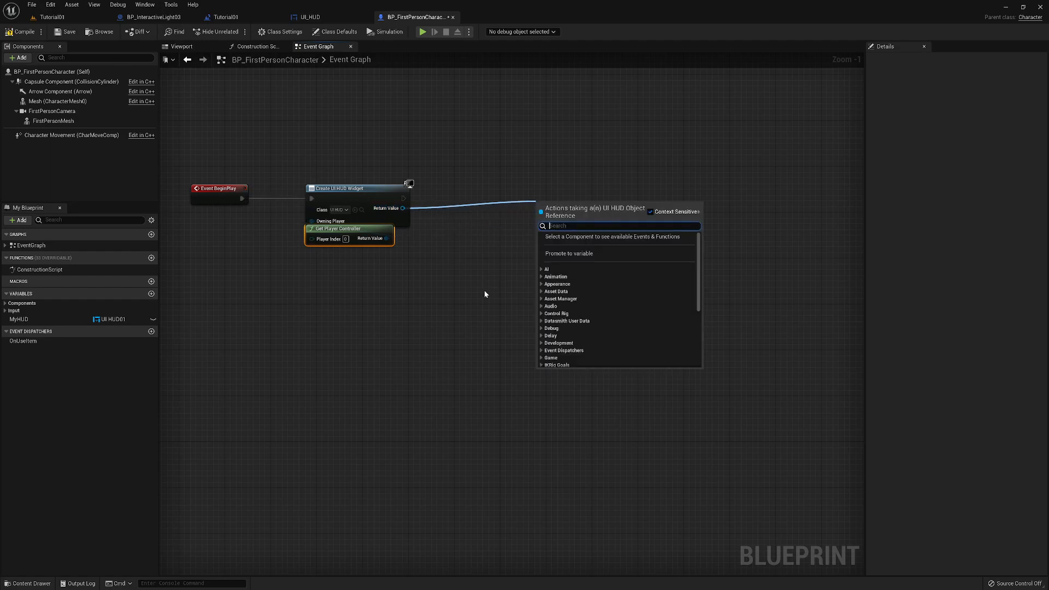
text(view)
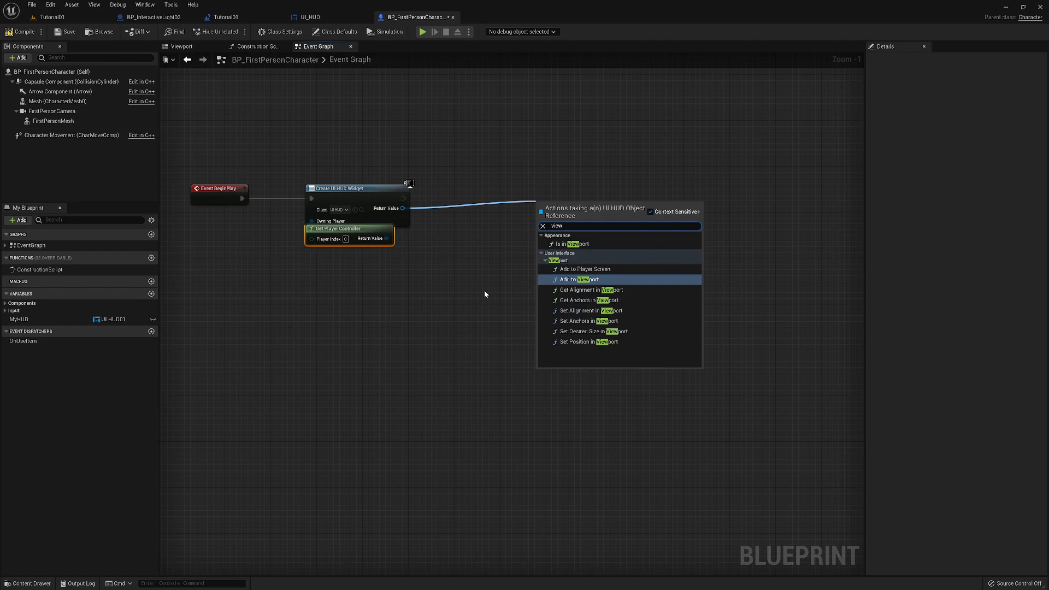
click(567, 280)
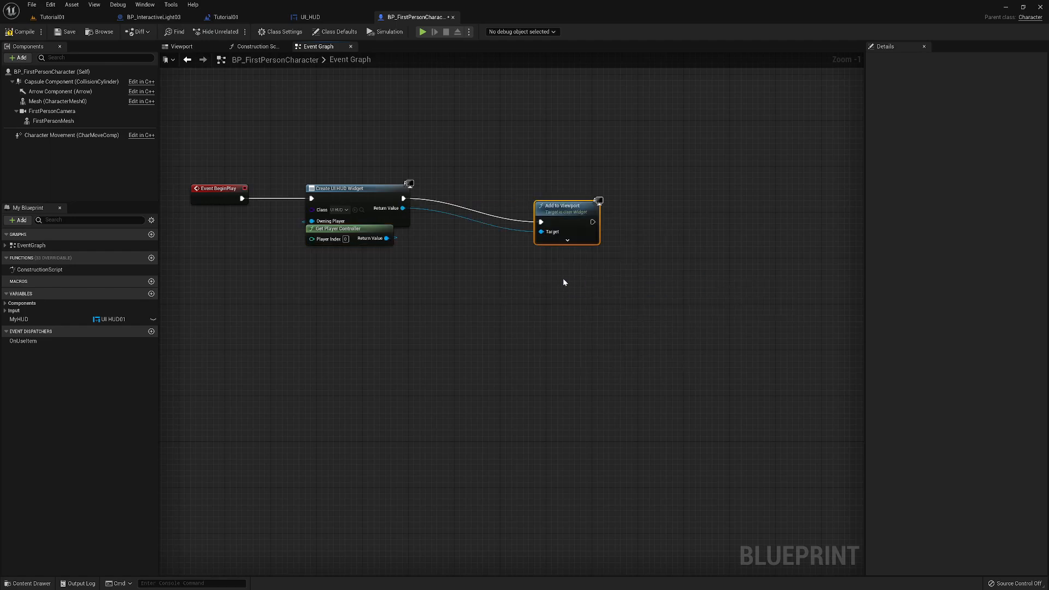
drag(557, 214, 557, 191)
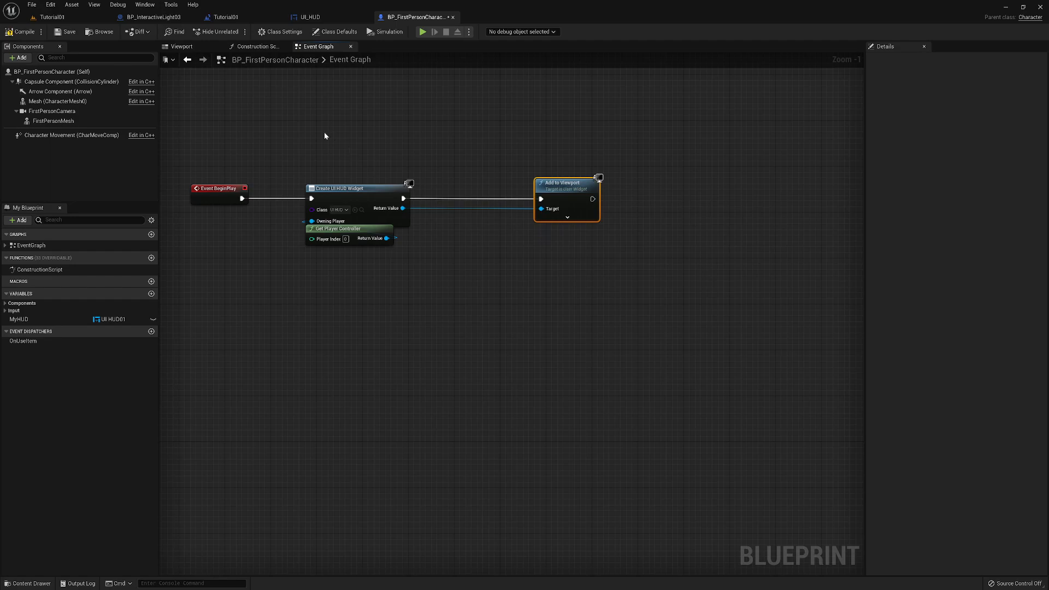
Compile the character blueprint, then play-test the Tutorial01 level to check the HUD text and stop the session
click(19, 33)
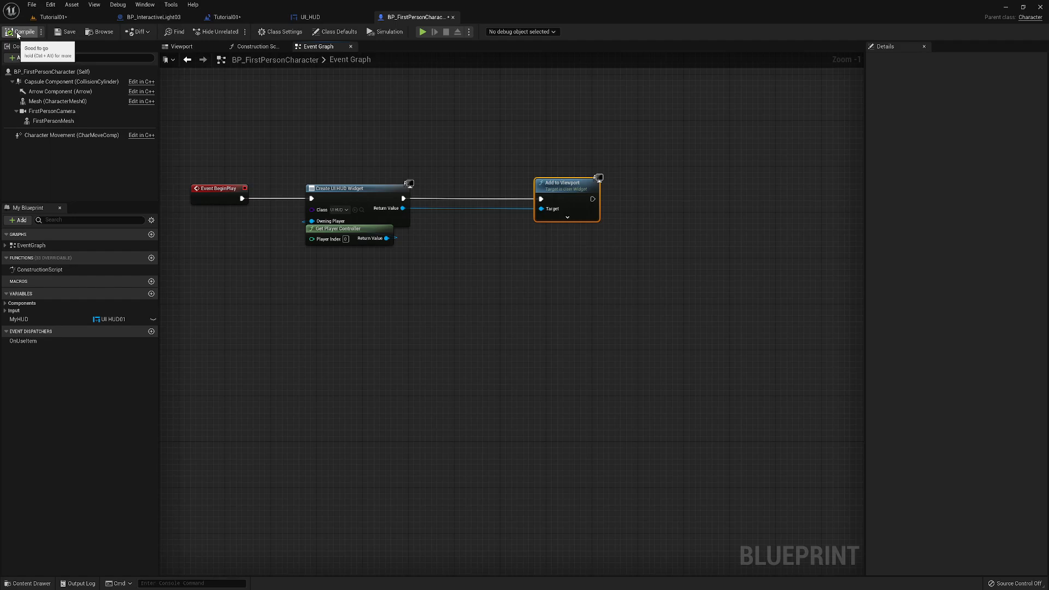
click(54, 17)
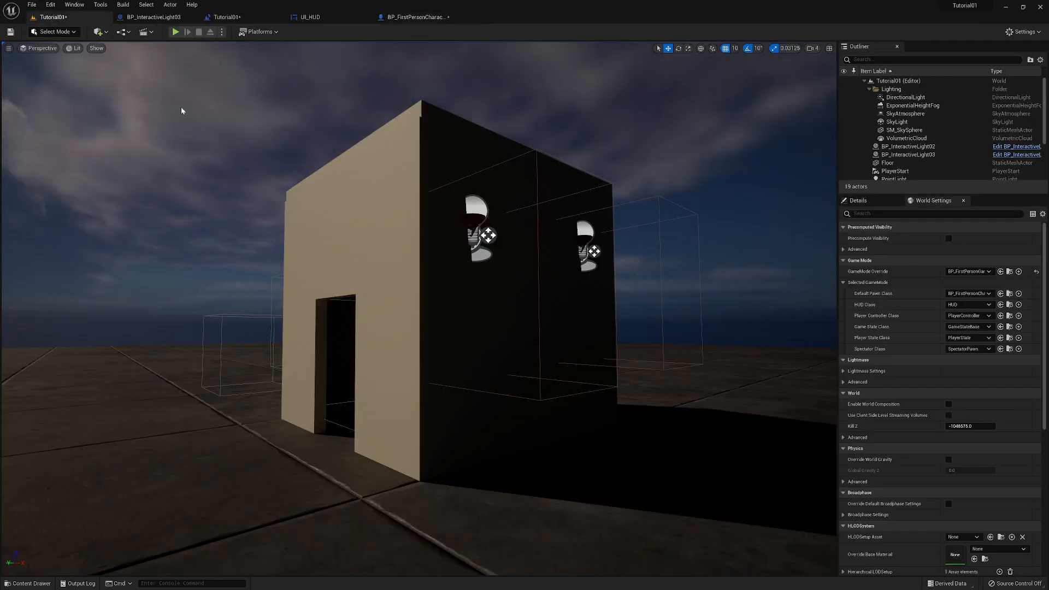
click(176, 33)
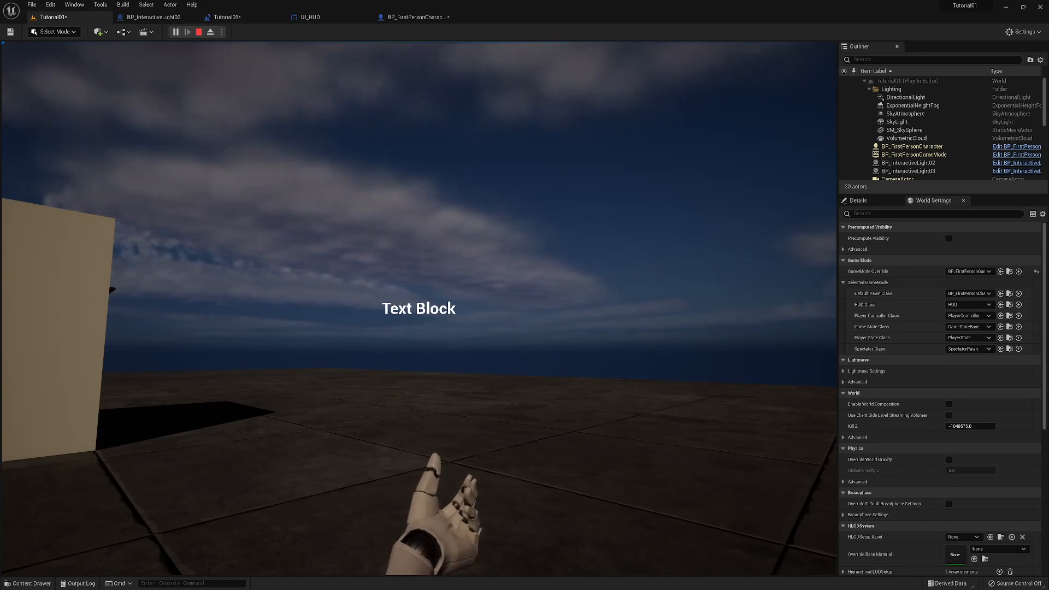
key(Escape)
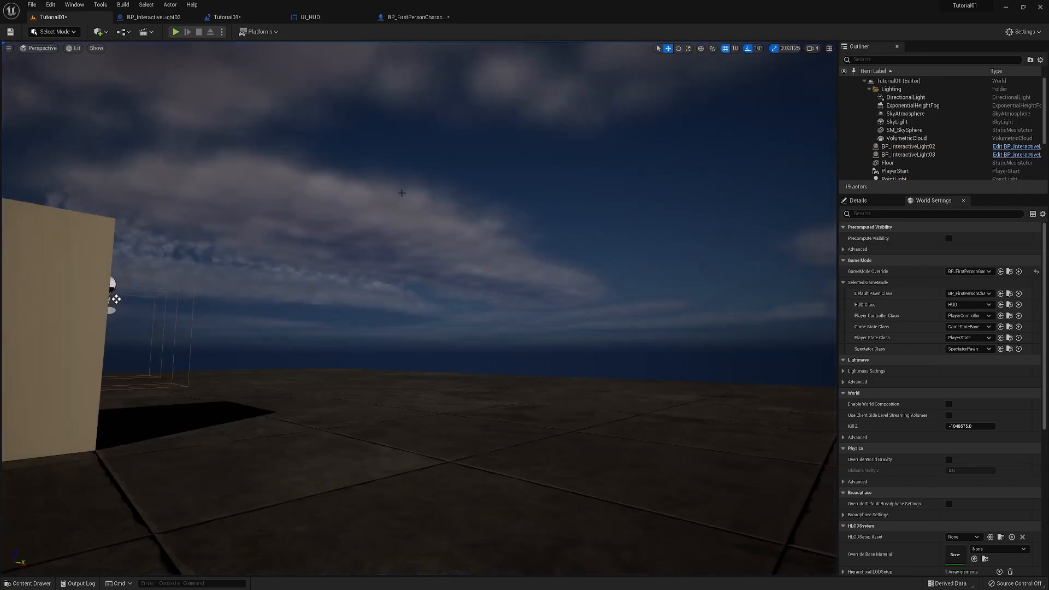